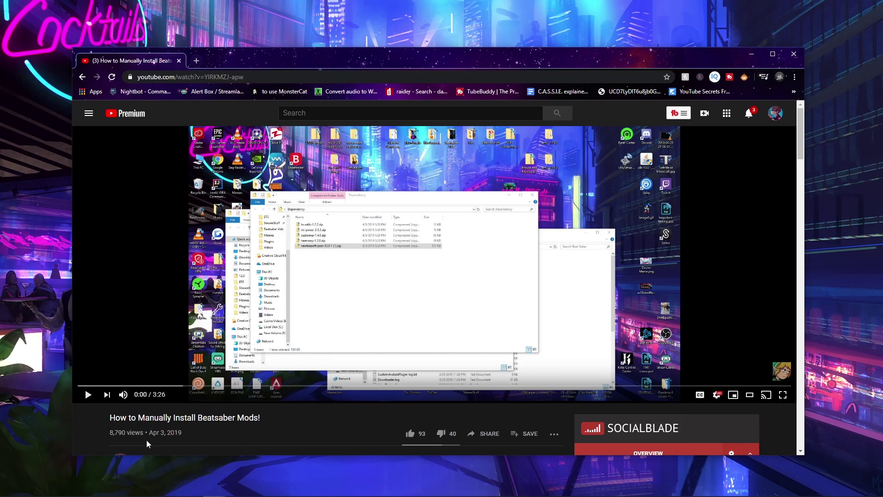
pyautogui.moveTo(147, 438); pyautogui.dragTo(184, 433)
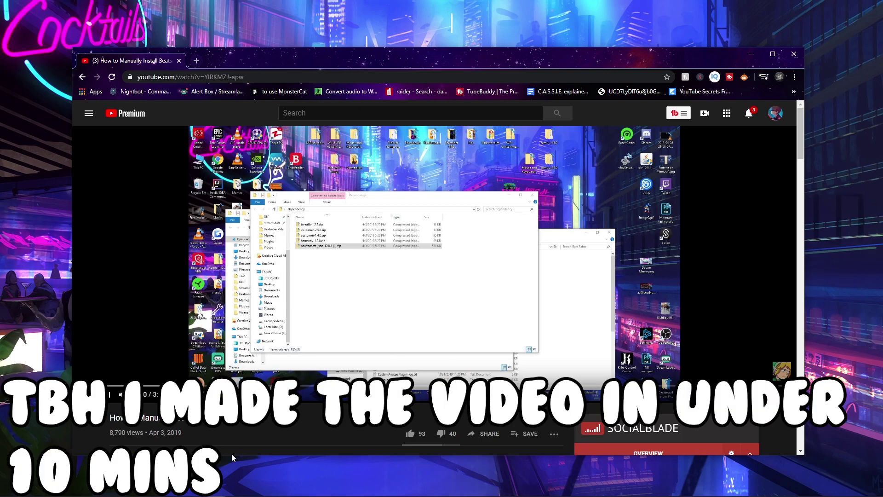
pyautogui.scroll(-1, 322, 443)
pyautogui.scroll(1, 378, 444)
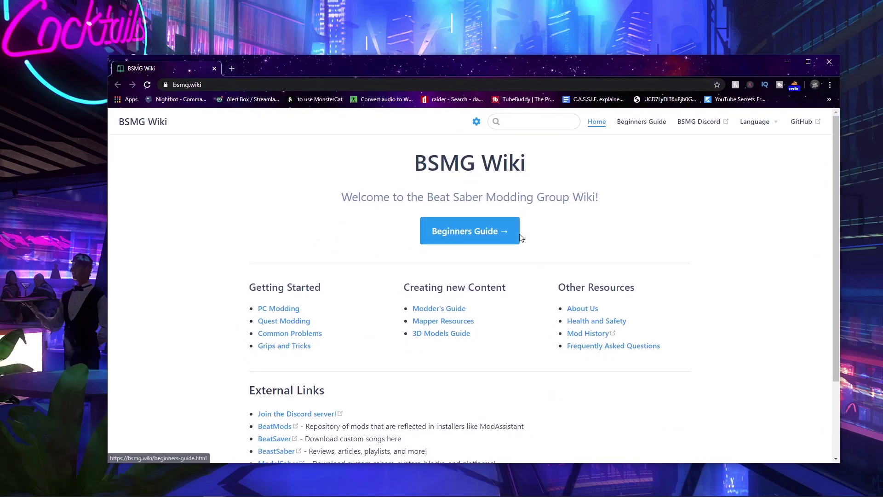
# Step: Open the PC Modding page through the wiki's Beginners Guide and view its Installers section
pyautogui.click(485, 238)
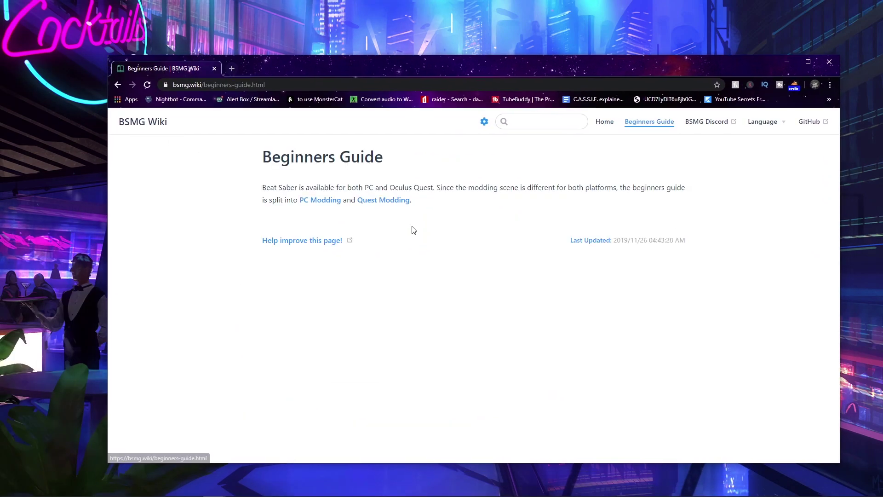
pyautogui.click(315, 206)
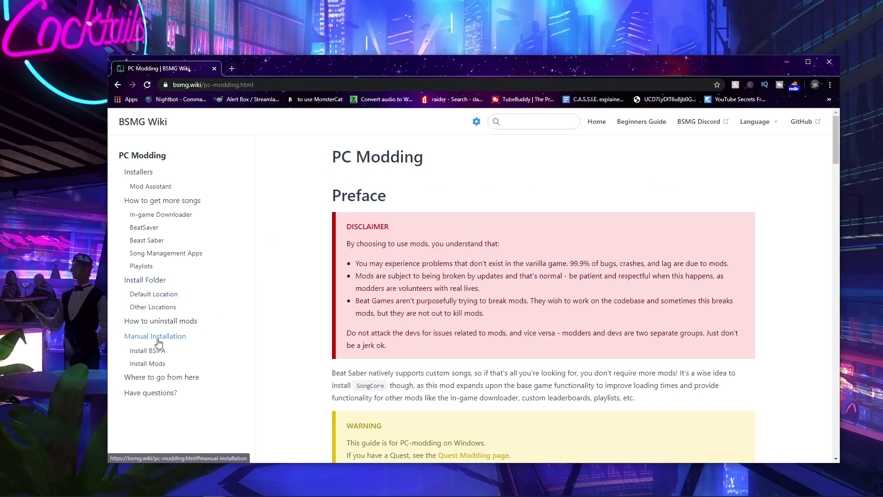
pyautogui.click(131, 174)
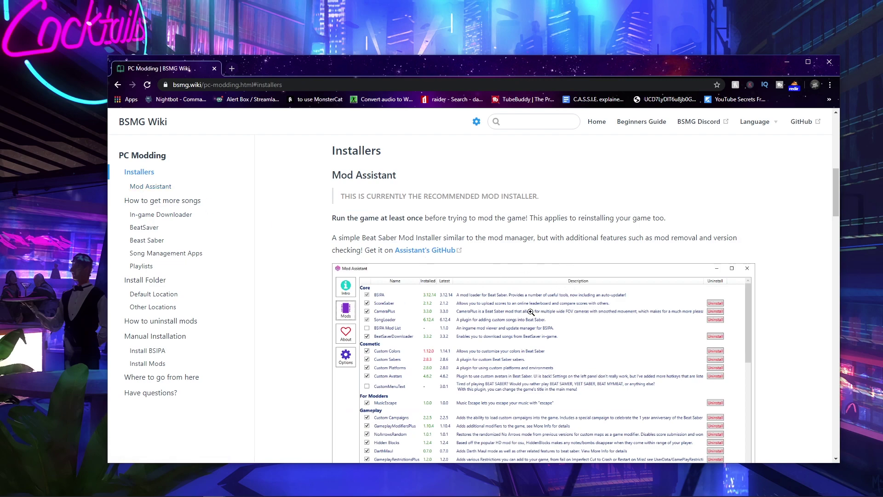
pyautogui.scroll(-1, 527, 313)
pyautogui.scroll(3, 380, 311)
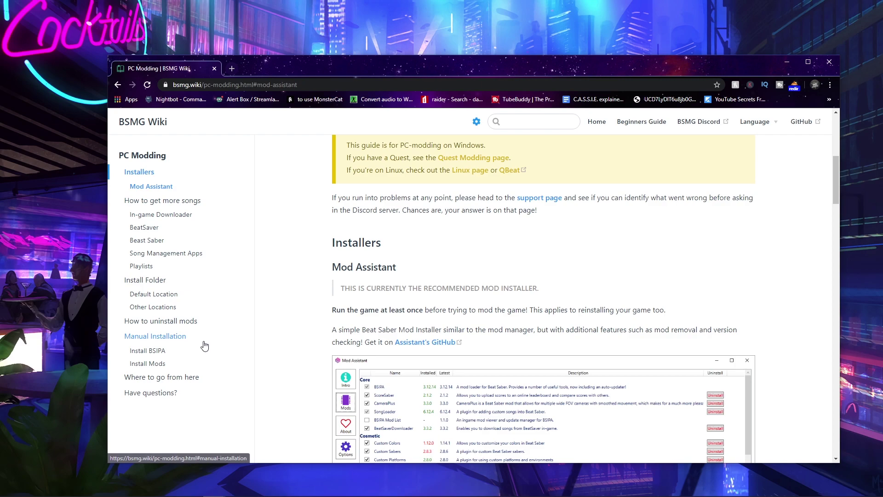
# Step: Go to the Manual Installation section of the PC Modding page and look over the Install BSIPA instructions
pyautogui.click(171, 340)
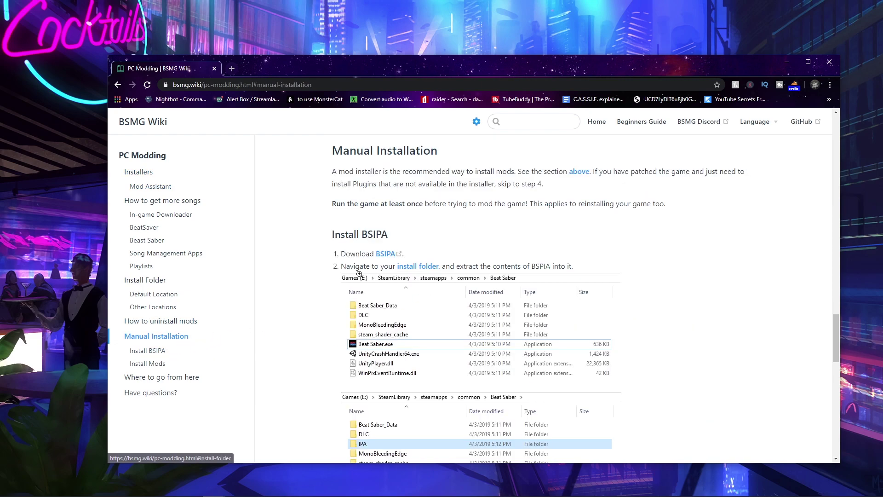
pyautogui.scroll(-2, 295, 306)
pyautogui.scroll(1, 320, 351)
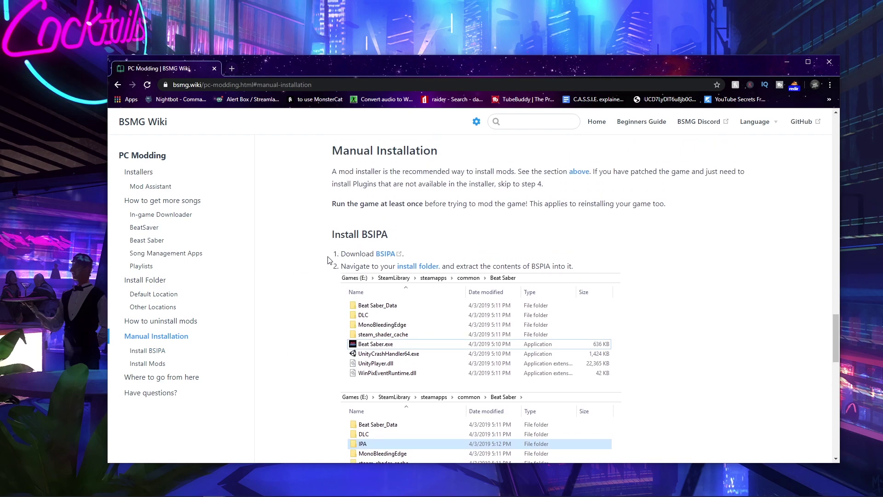
# Step: Open the BSIPA download link in a new tab and bring up the assets of the BSIPA 4.0.2 release
pyautogui.scroll(-1, 329, 261)
pyautogui.rightClick(386, 208)
pyautogui.click(403, 213)
pyautogui.click(260, 71)
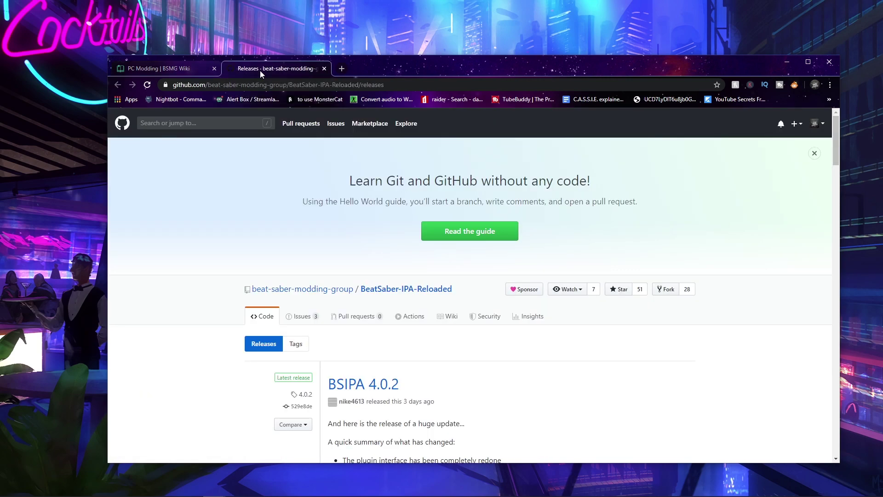
pyautogui.scroll(-3, 369, 217)
pyautogui.scroll(-4, 369, 257)
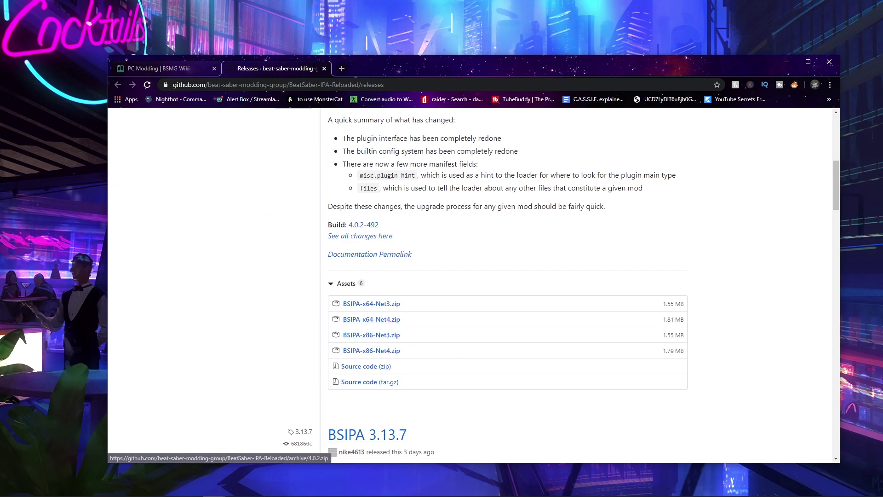
# Step: Extract BSIPA-x64-Net4.zip from Downloads into the suggested BSIPA-x64-Net4 folder and close the archive's window
pyautogui.click(170, 487)
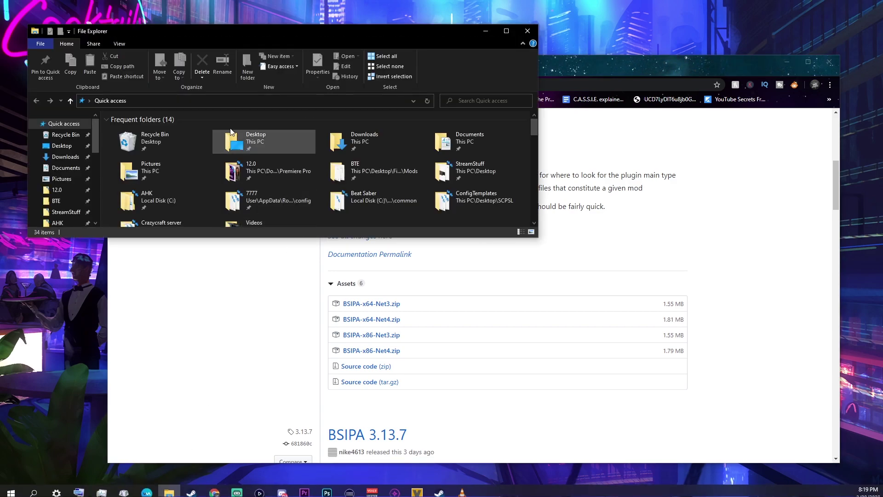
pyautogui.click(72, 158)
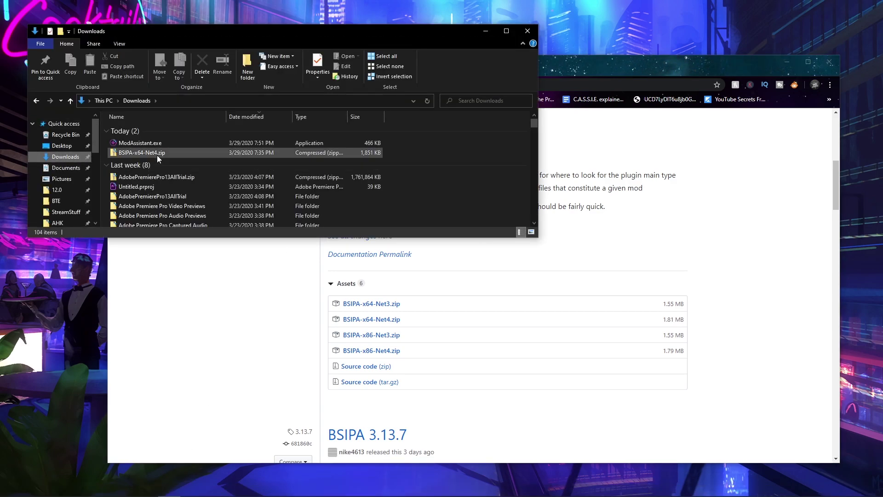
pyautogui.doubleClick(157, 151)
pyautogui.doubleClick(128, 140)
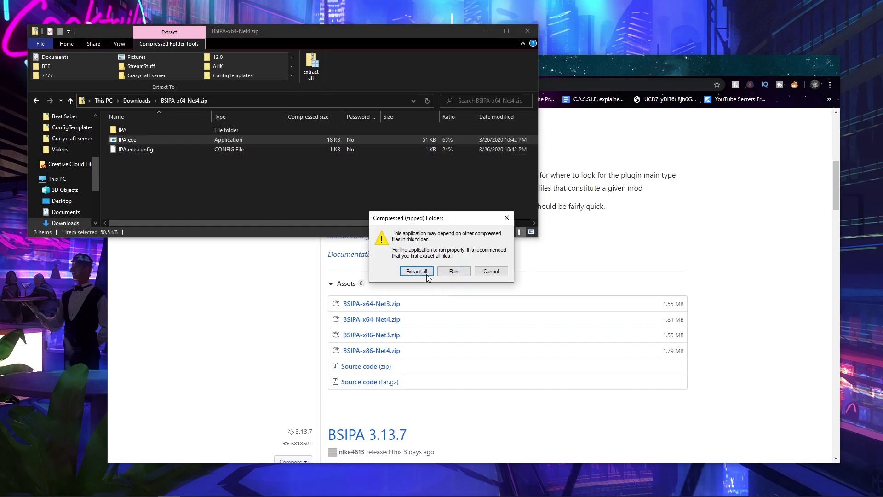
pyautogui.click(426, 274)
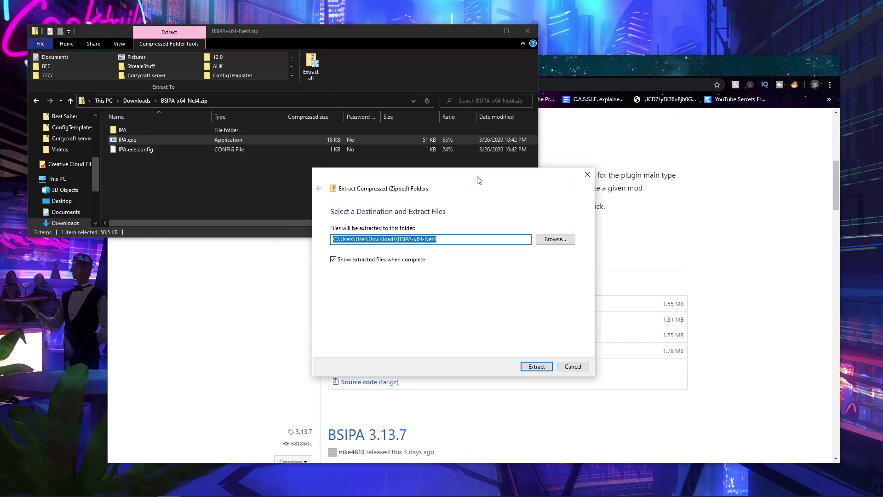
pyautogui.click(527, 367)
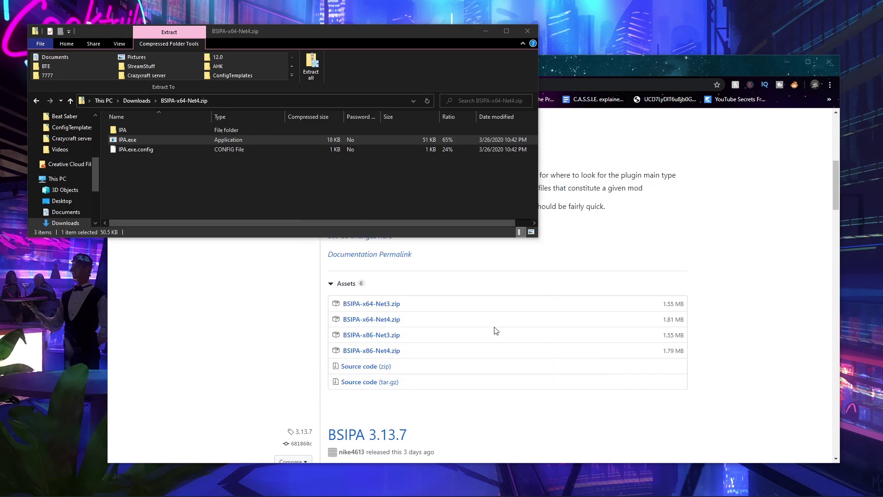
pyautogui.moveTo(245, 41); pyautogui.dragTo(371, 159)
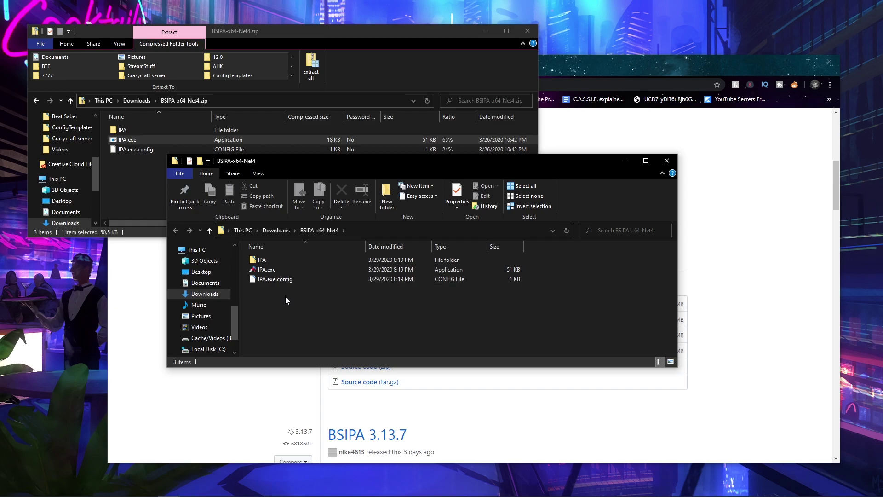
pyautogui.click(527, 31)
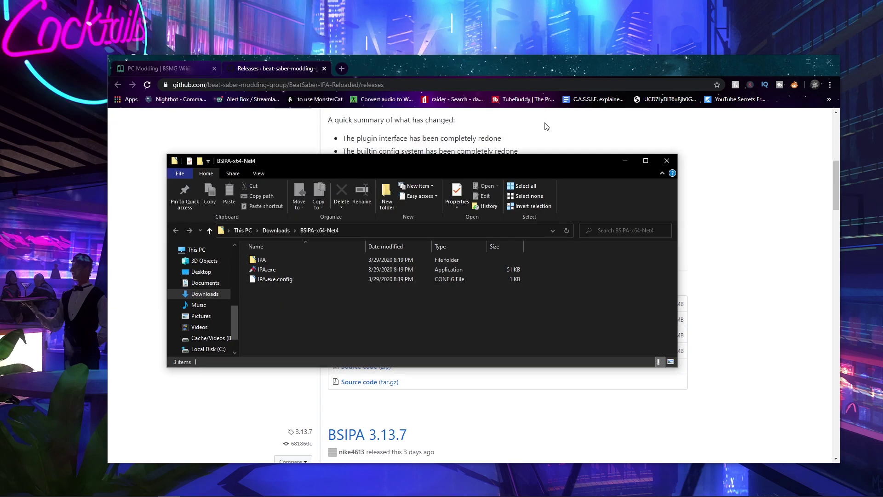
# Step: Close the GitHub releases page and arrange the extracted BSIPA-x64-Net4 folder alongside the wiki's Install BSIPA instructions
pyautogui.click(546, 126)
pyautogui.scroll(1, 412, 310)
pyautogui.click(324, 69)
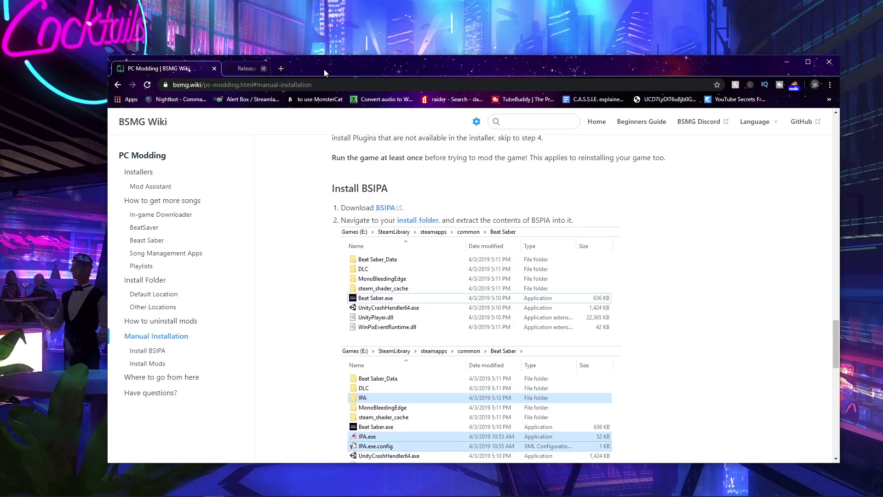
pyautogui.scroll(-1, 333, 362)
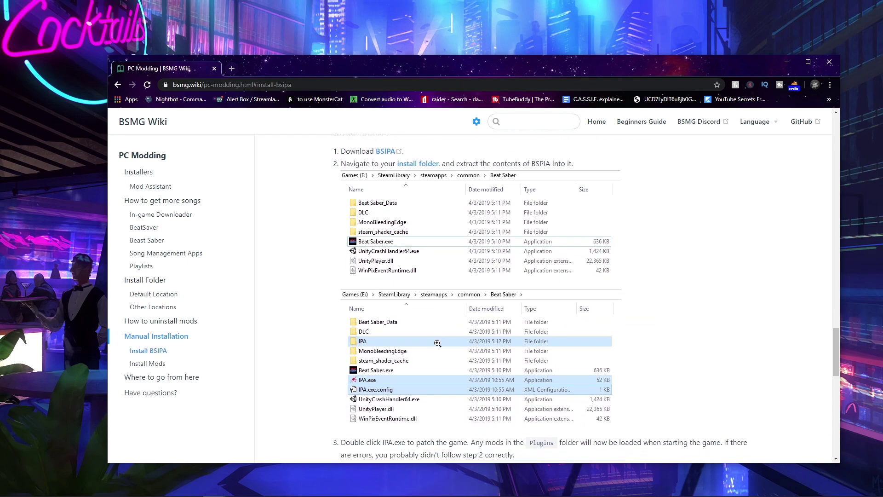
pyautogui.scroll(-1, 440, 341)
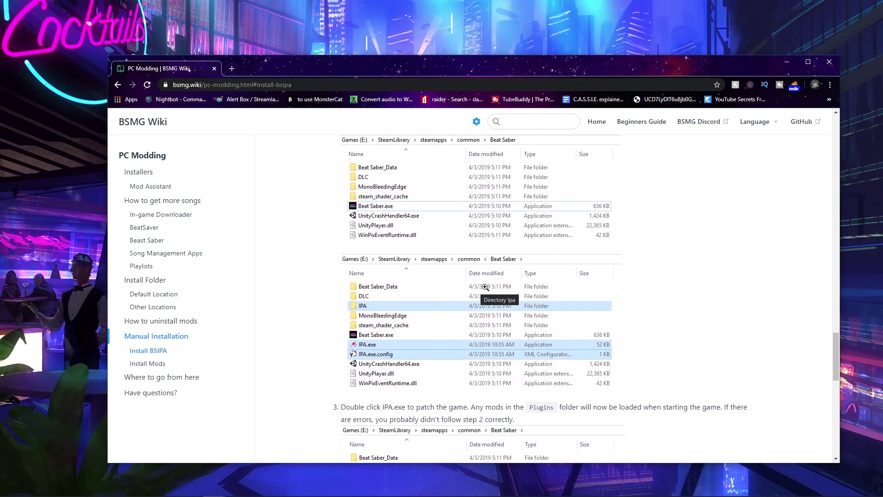
pyautogui.moveTo(391, 70); pyautogui.dragTo(332, 35)
pyautogui.click(352, 159)
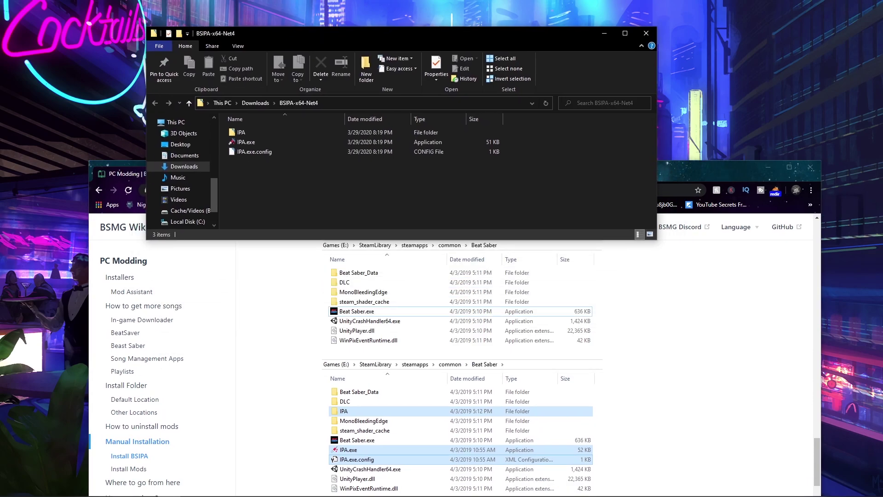
# Step: Switch to Steam, open Beat Saber's install folder from the game's local files properties, and put Steam away
pyautogui.hotkey('alt', 'Tab')
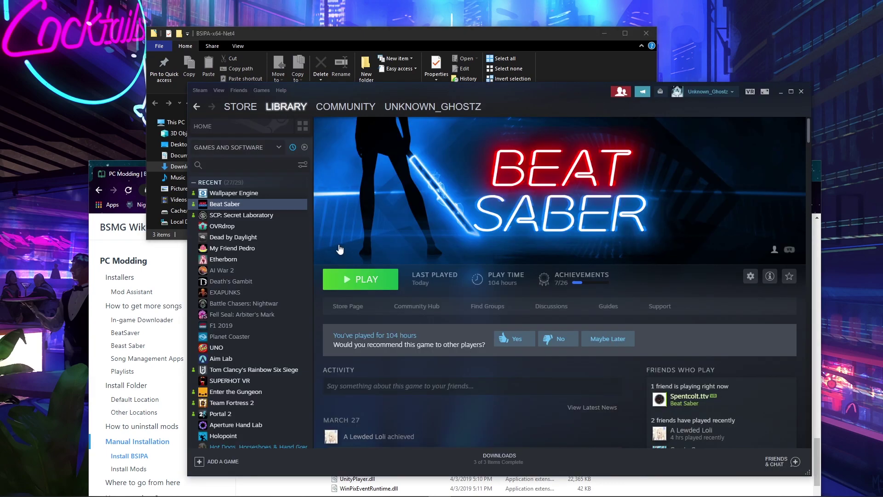
pyautogui.rightClick(260, 203)
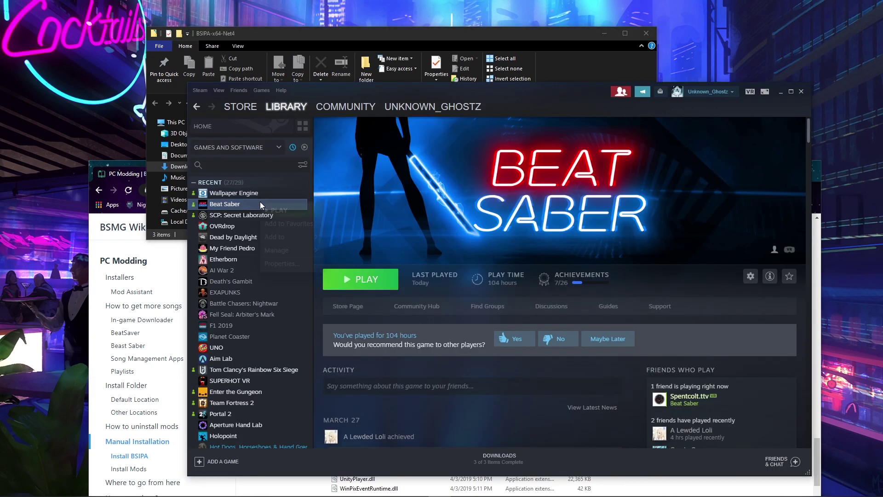
pyautogui.click(283, 264)
pyautogui.moveTo(123, 184); pyautogui.dragTo(562, 163)
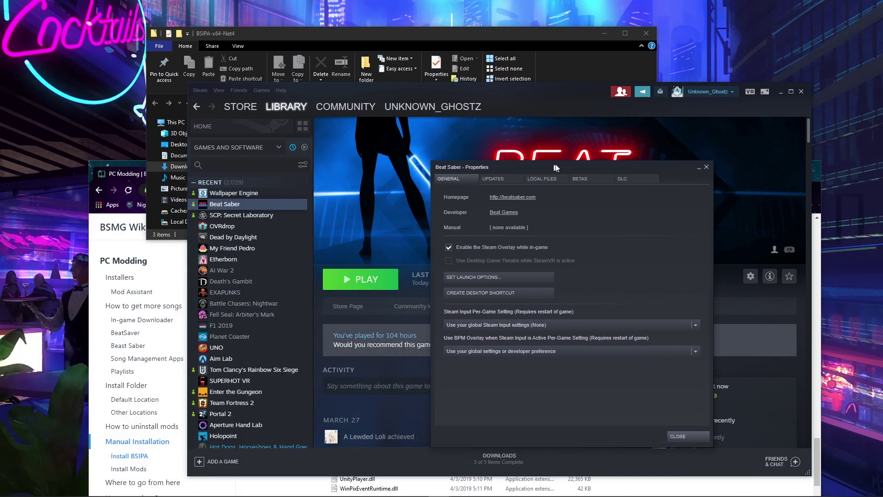
pyautogui.click(562, 181)
pyautogui.click(508, 214)
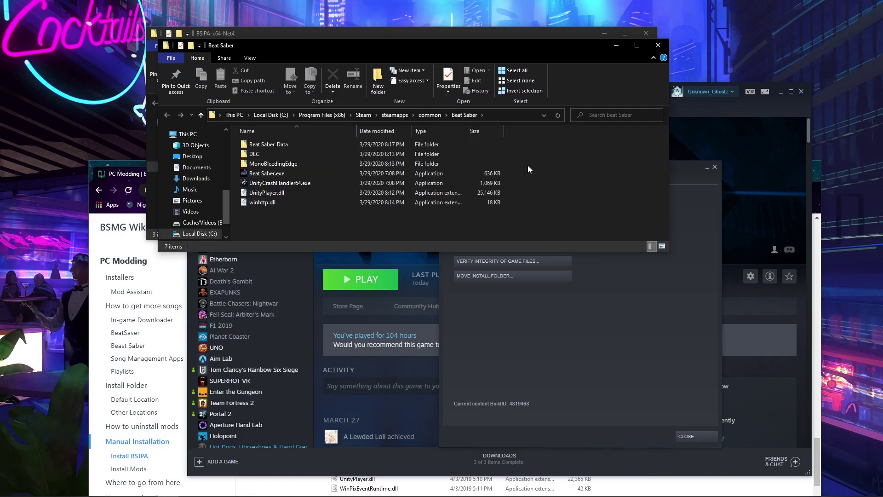
pyautogui.click(697, 435)
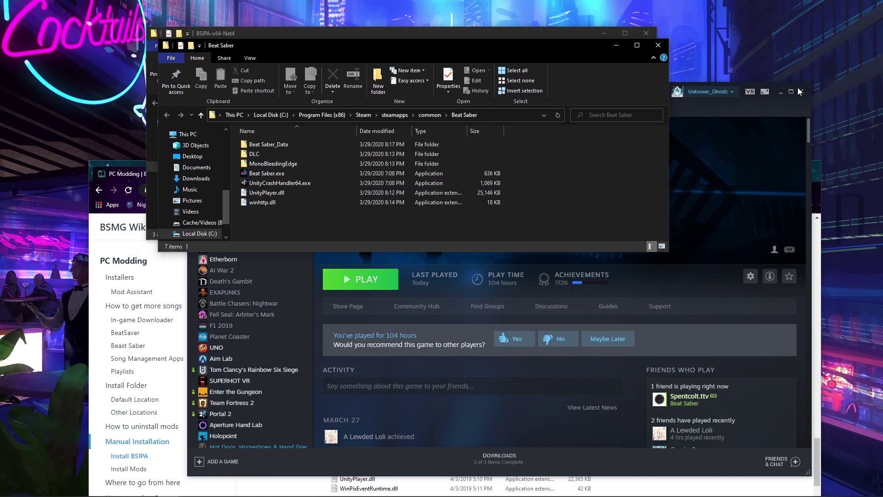
pyautogui.moveTo(775, 104); pyautogui.dragTo(765, 165)
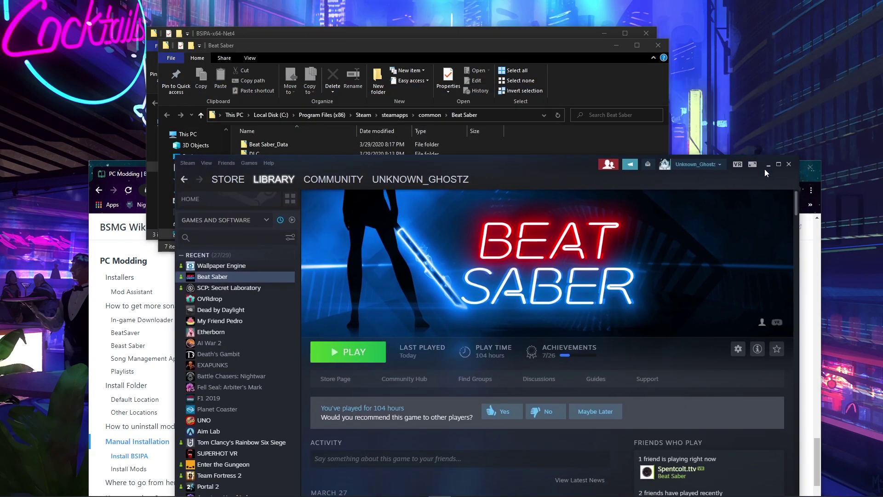
pyautogui.click(766, 166)
# Step: Move the IPA folder, IPA.exe and IPA.exe.config from the BSIPA-x64-Net4 folder into the Beat Saber install folder
pyautogui.click(429, 33)
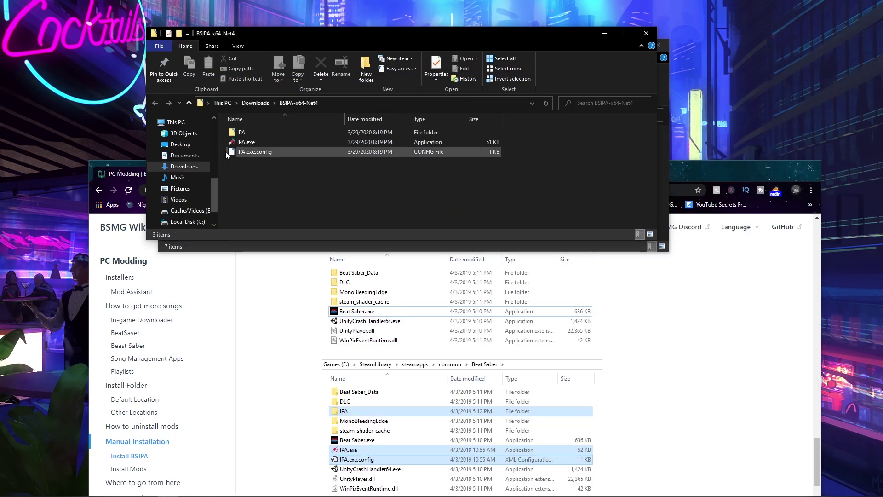
pyautogui.moveTo(327, 38); pyautogui.dragTo(301, 313)
pyautogui.moveTo(249, 439); pyautogui.dragTo(302, 214)
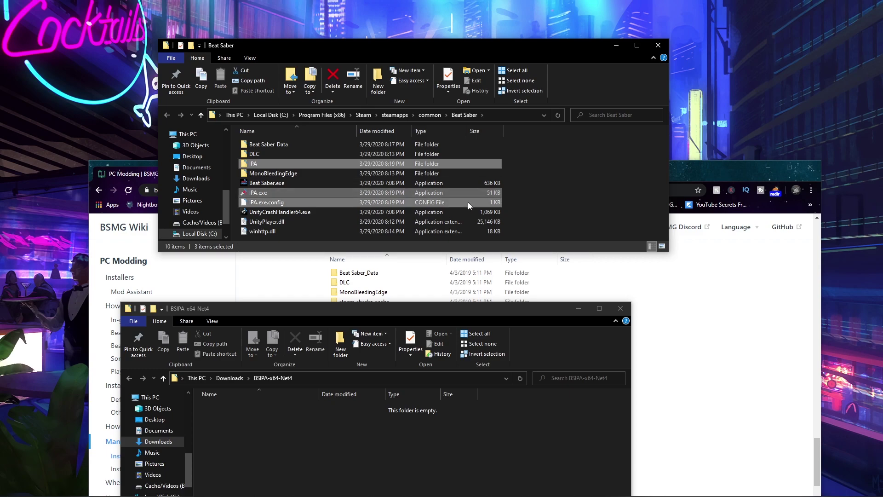
pyautogui.click(545, 172)
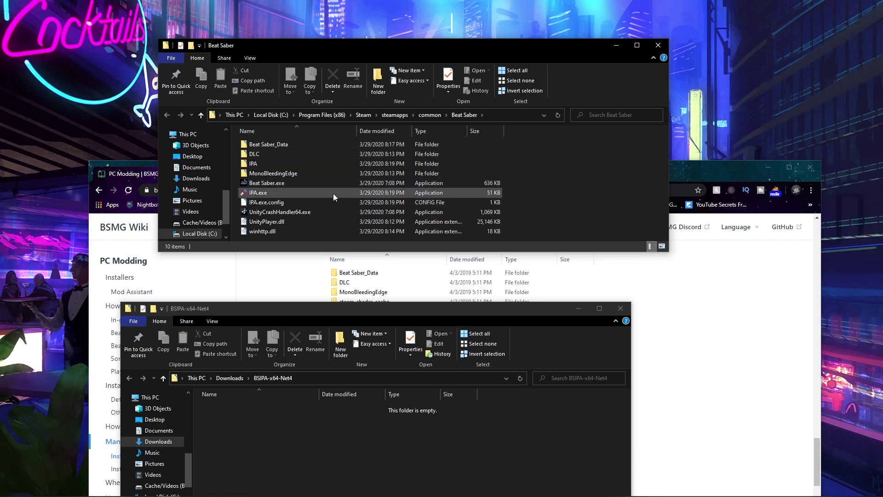
# Step: Patch the game by running IPA.exe from the Beat Saber folder despite the SmartScreen block, and close the emptied BSIPA-x64-Net4 folder
pyautogui.click(262, 195)
pyautogui.doubleClick(262, 195)
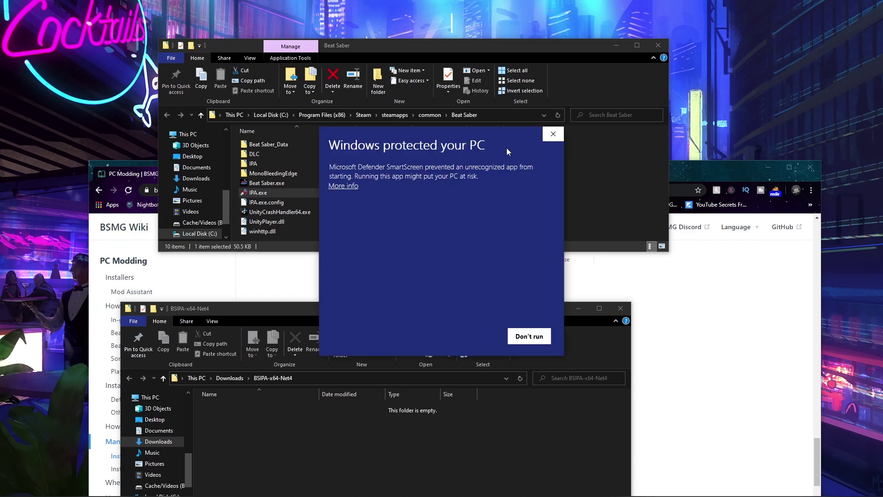
pyautogui.click(351, 186)
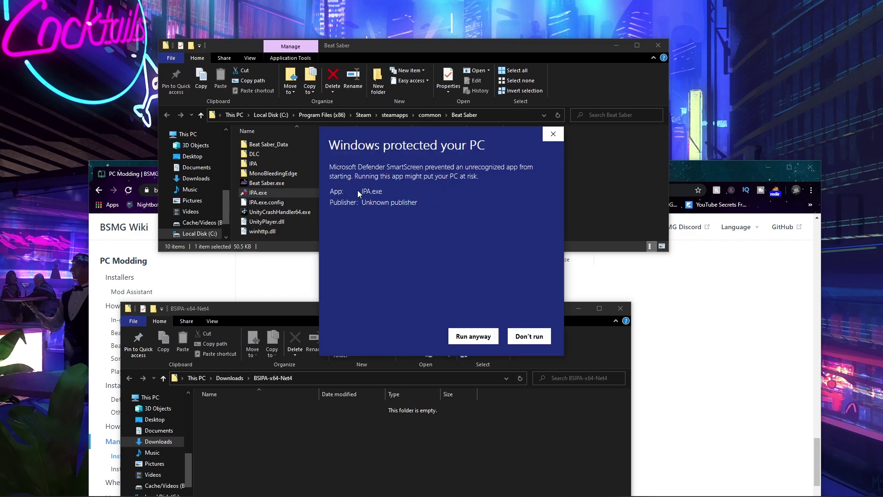
pyautogui.click(471, 337)
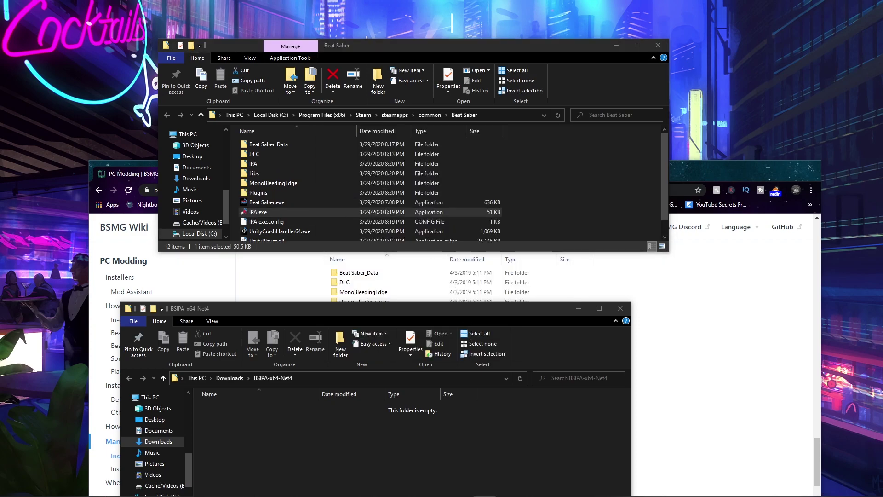
pyautogui.press('Return')
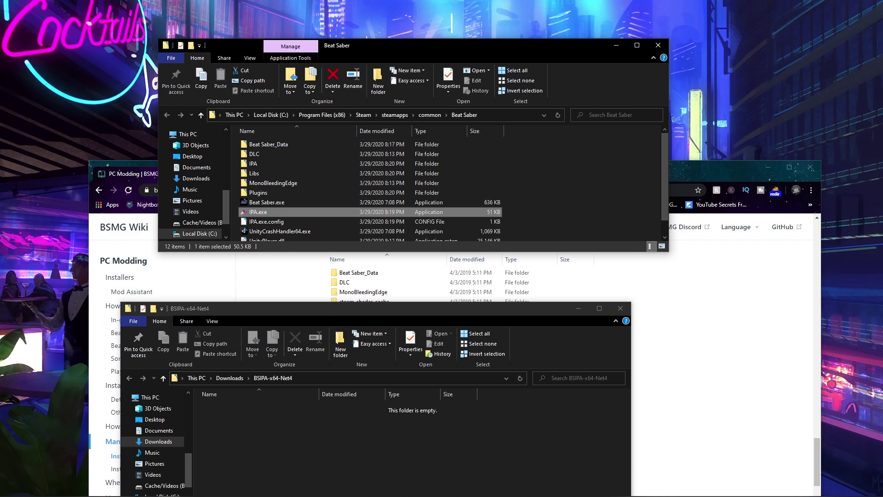
pyautogui.click(620, 312)
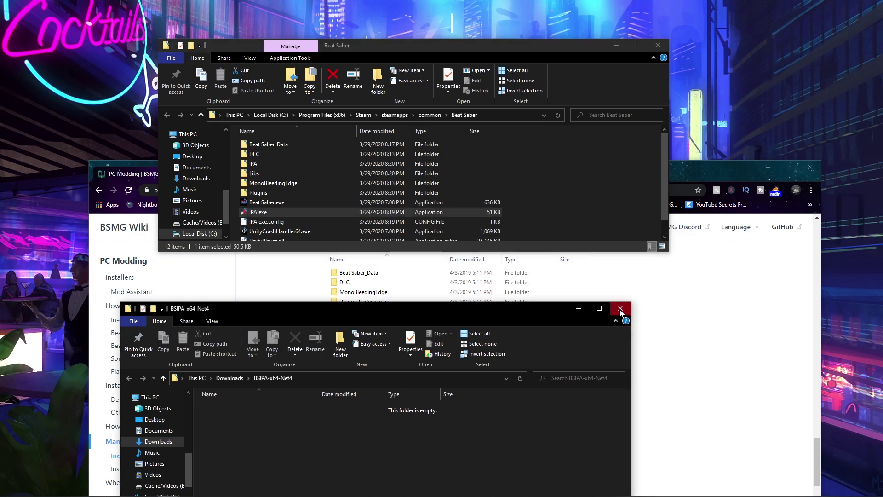
# Step: Check step 3 of the wiki's Install BSIPA instructions, switch to Discord's pc-mods channel and download JustRainbowLights.dll
pyautogui.click(671, 358)
pyautogui.scroll(-1, 672, 354)
pyautogui.scroll(-1, 671, 353)
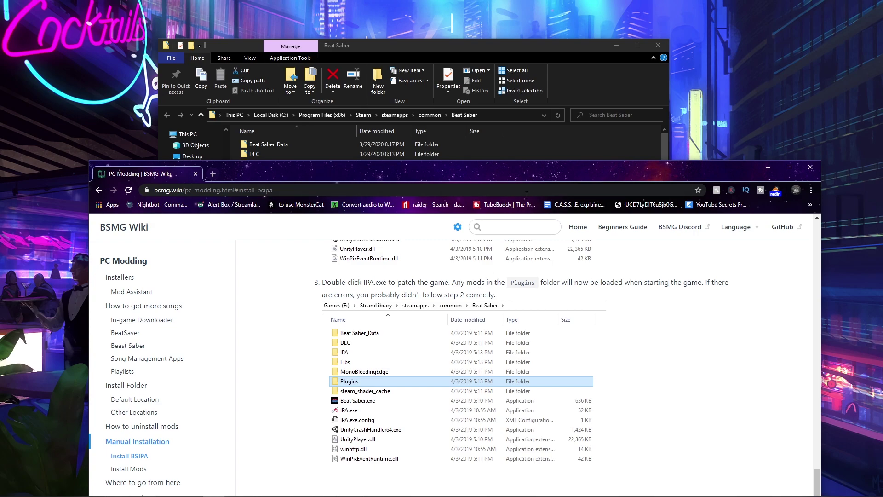
pyautogui.click(280, 489)
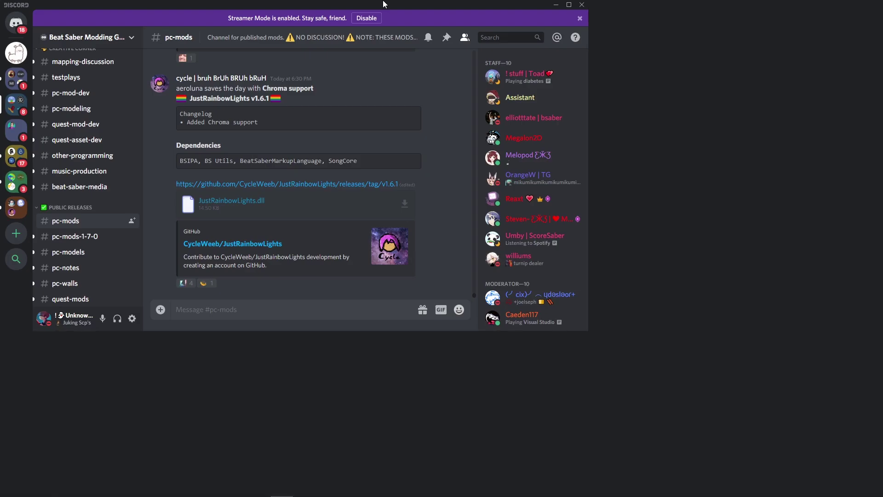
pyautogui.doubleClick(384, 4)
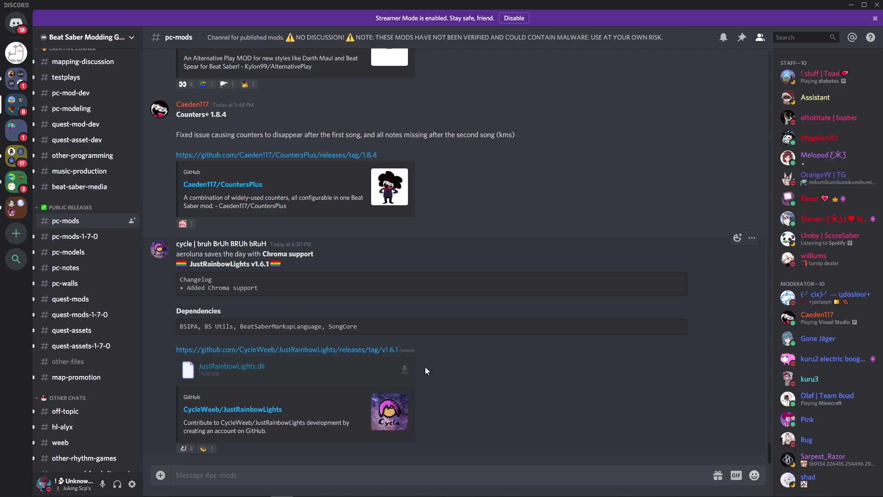
pyautogui.click(405, 369)
pyautogui.moveTo(270, 169); pyautogui.dragTo(309, 37)
pyautogui.click(293, 426)
pyautogui.click(289, 440)
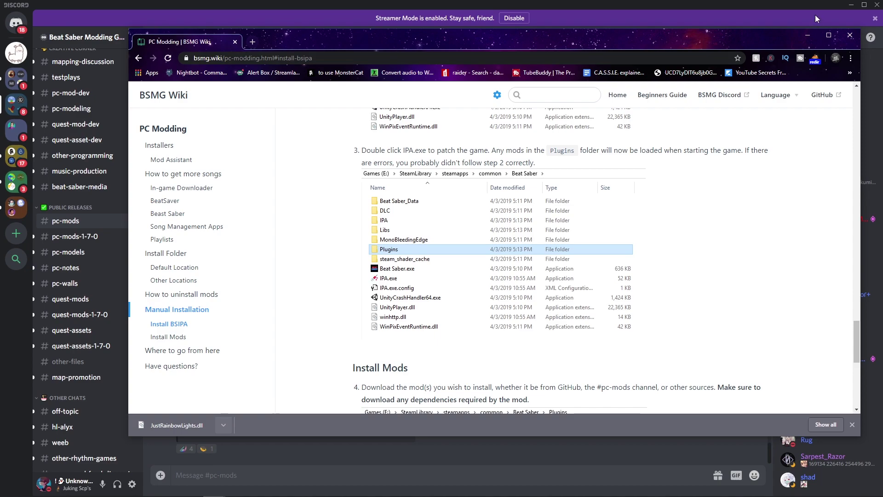
pyautogui.click(844, 7)
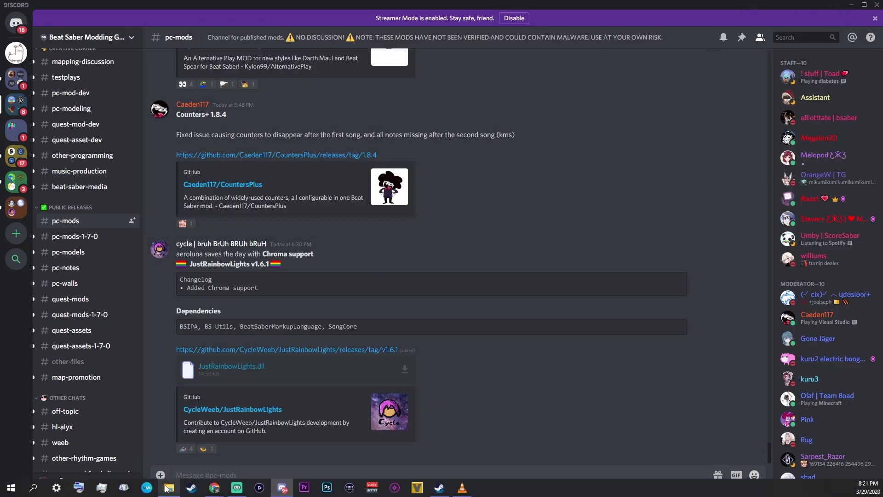
# Step: Open the Plugins folder inside the Beat Saber install folder and place the downloaded JustRainbowLights.dll in it
pyautogui.click(170, 484)
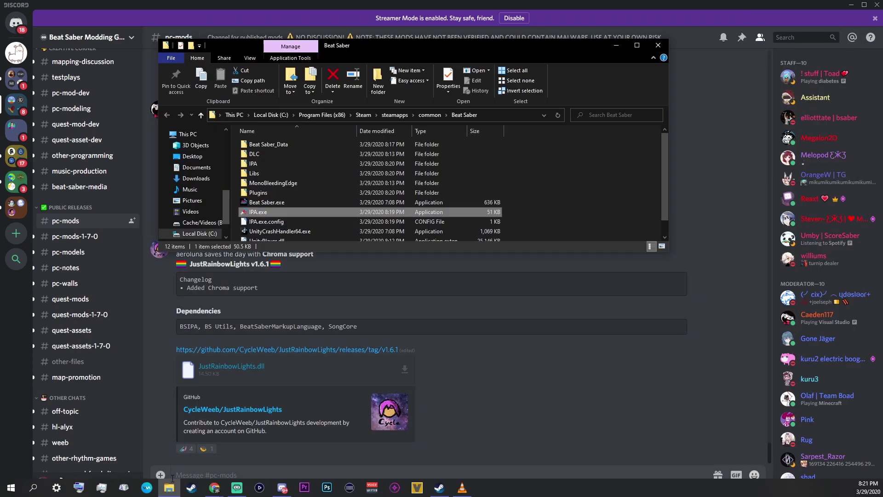
pyautogui.doubleClick(271, 193)
pyautogui.moveTo(215, 487)
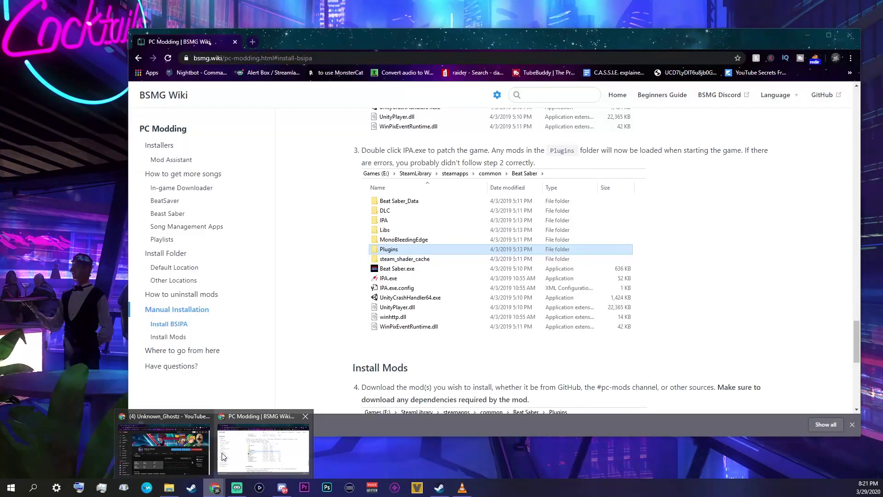
pyautogui.click(265, 446)
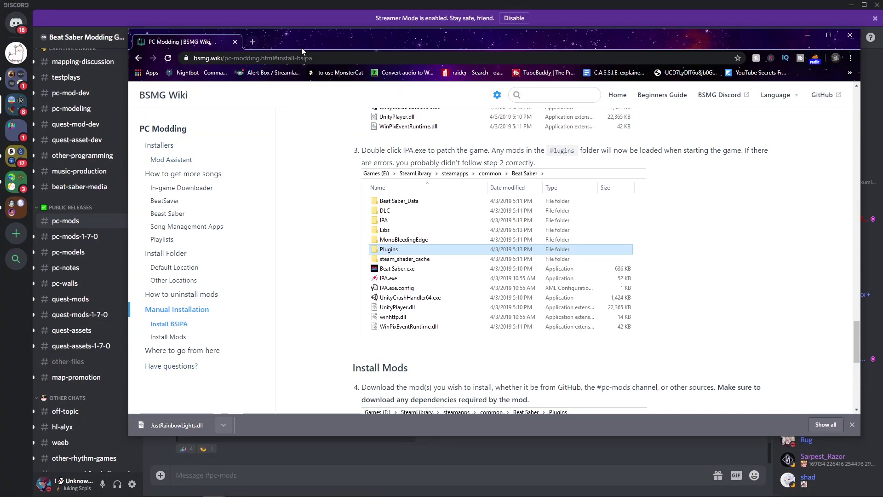
pyautogui.moveTo(302, 48); pyautogui.dragTo(345, 49)
pyautogui.moveTo(459, 52); pyautogui.dragTo(720, 51)
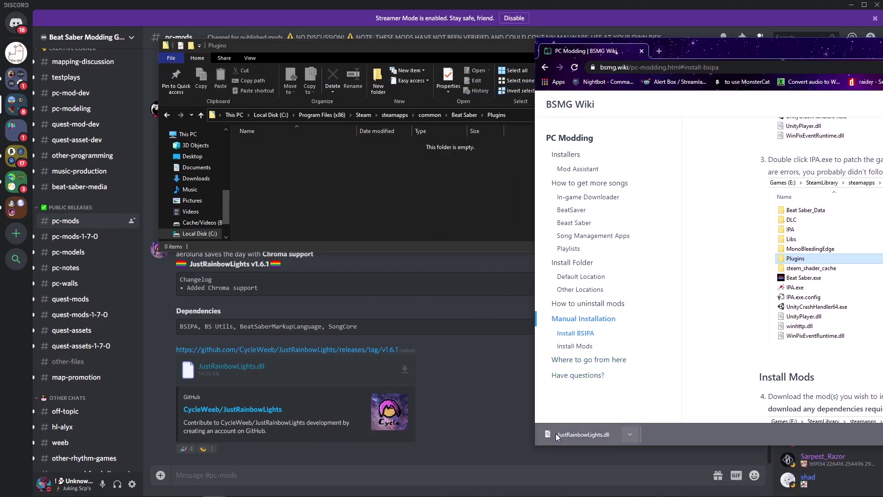
pyautogui.moveTo(555, 433); pyautogui.dragTo(353, 194)
pyautogui.moveTo(338, 164); pyautogui.dragTo(339, 167)
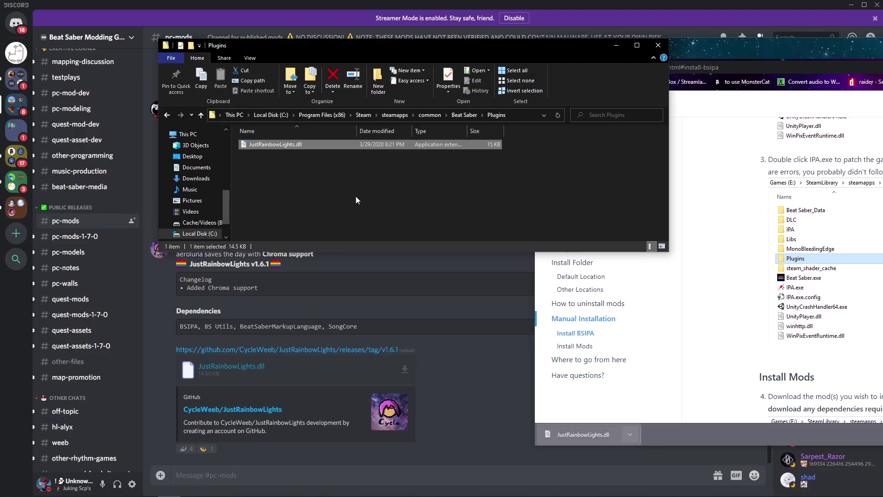
pyautogui.click(367, 206)
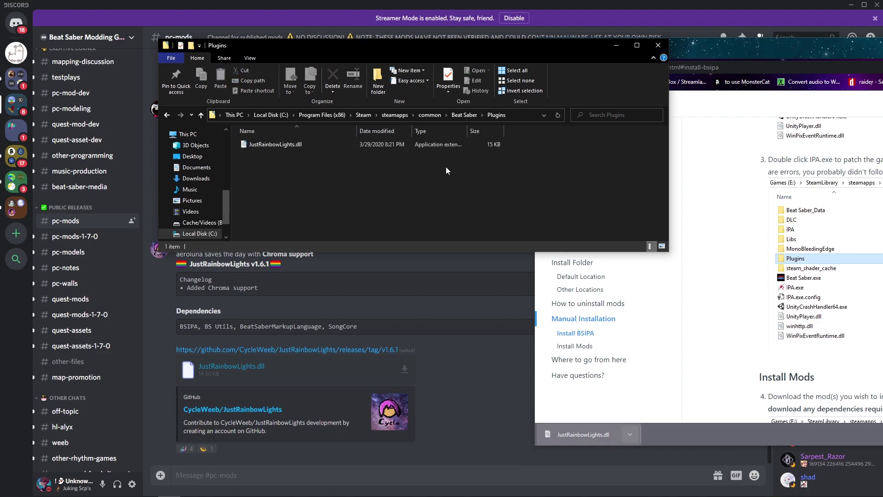
pyautogui.click(716, 336)
pyautogui.moveTo(675, 43); pyautogui.dragTo(273, 94)
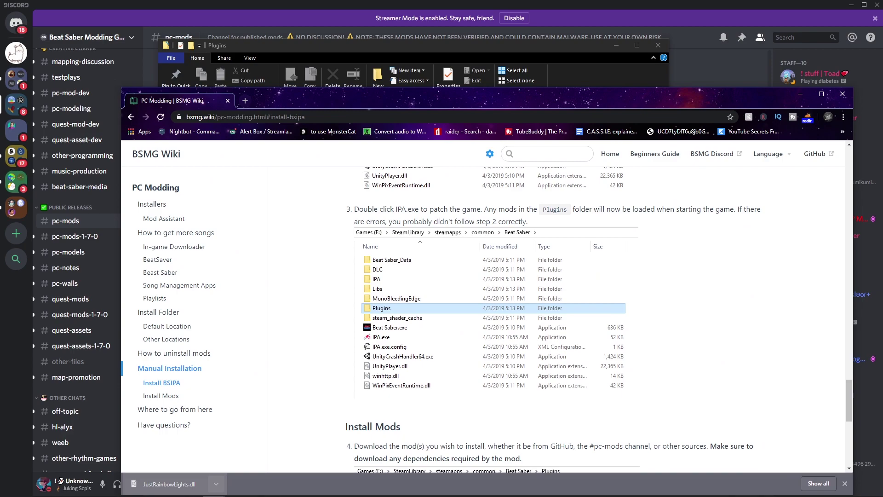
pyautogui.scroll(5, 76, 115)
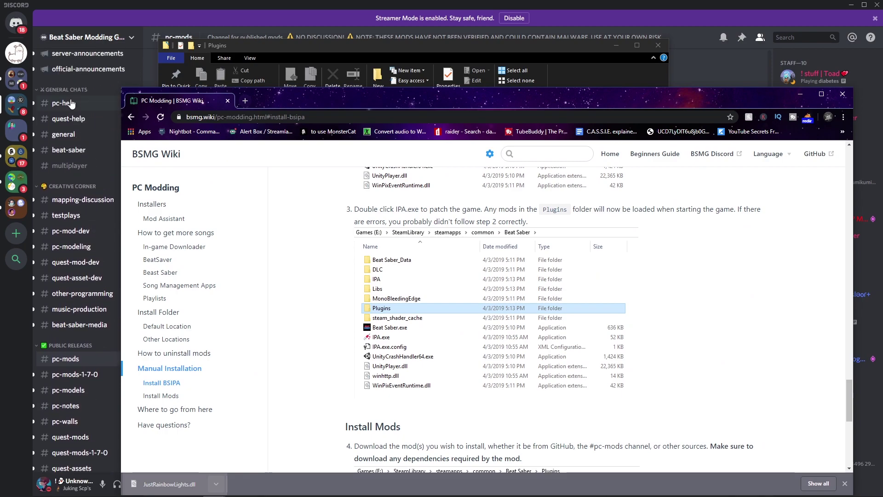
pyautogui.scroll(-3, 74, 224)
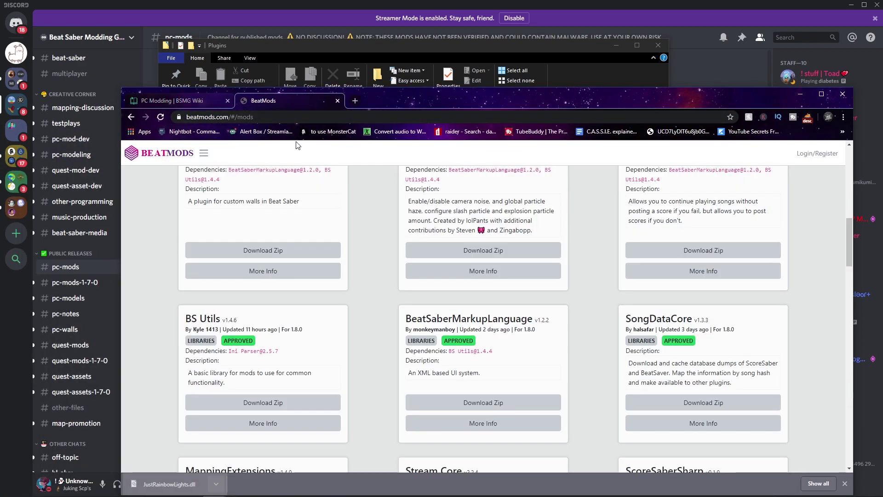
pyautogui.scroll(10, 380, 294)
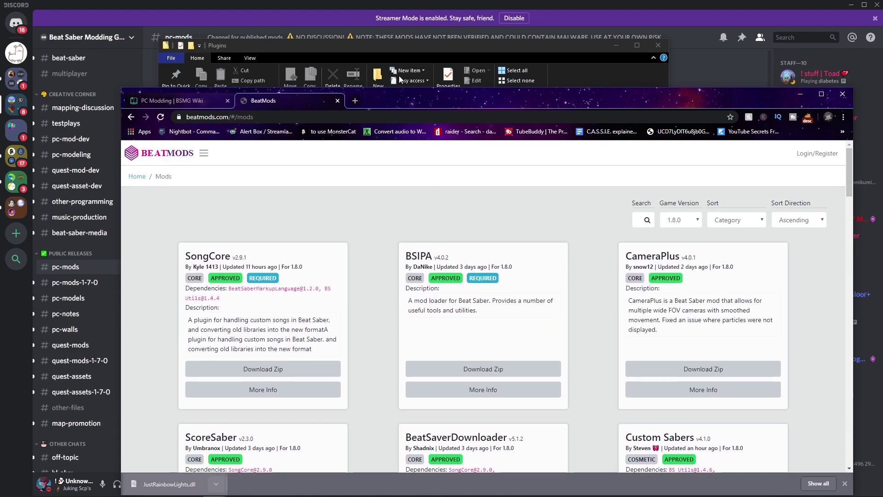
# Step: Return to the main Beat Saber folder and point out IPA.exe, keeping the BeatMods window below it
pyautogui.moveTo(392, 103); pyautogui.dragTo(349, 377)
pyautogui.click(475, 117)
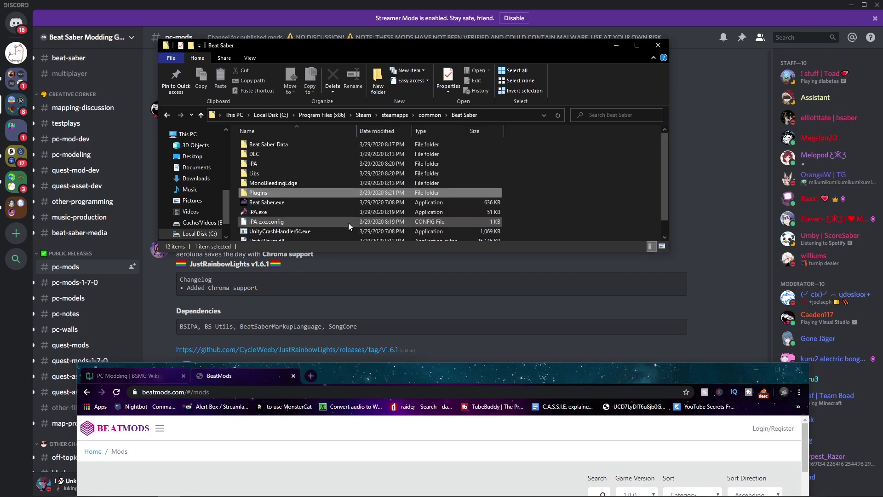
pyautogui.click(265, 213)
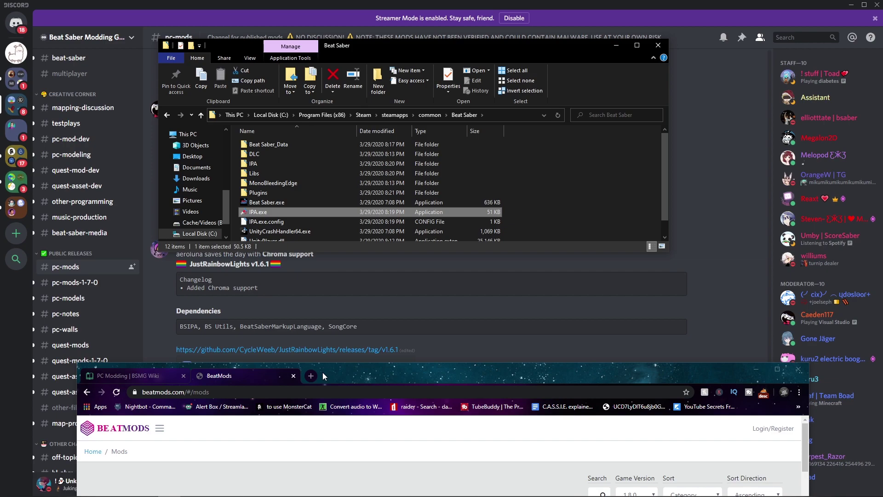
pyautogui.moveTo(360, 378); pyautogui.dragTo(317, 377)
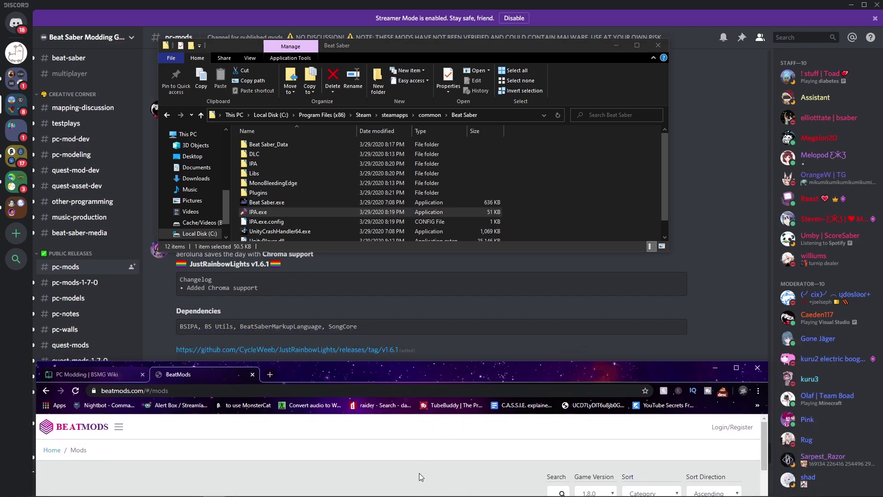
# Step: Find the BS Utils library entry on the BeatMods page and download its zip
pyautogui.hotkey('ctrl', 'f')
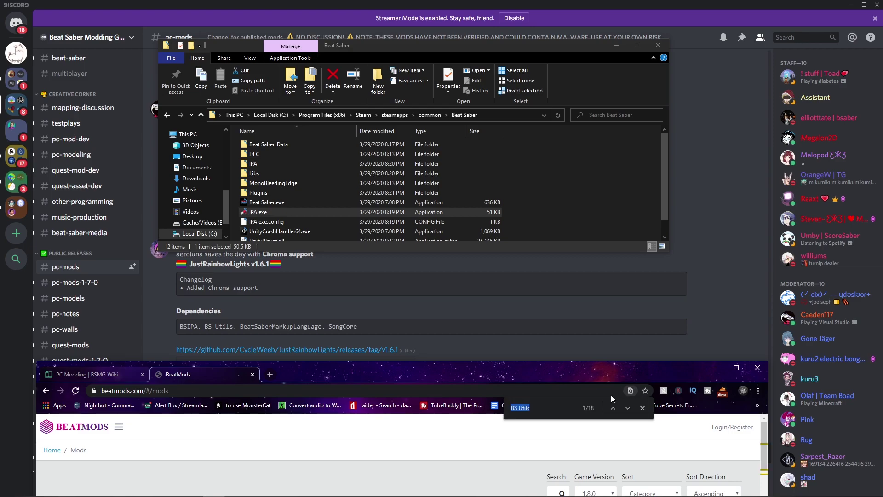
pyautogui.press('Return')
pyautogui.moveTo(505, 368); pyautogui.dragTo(565, 75)
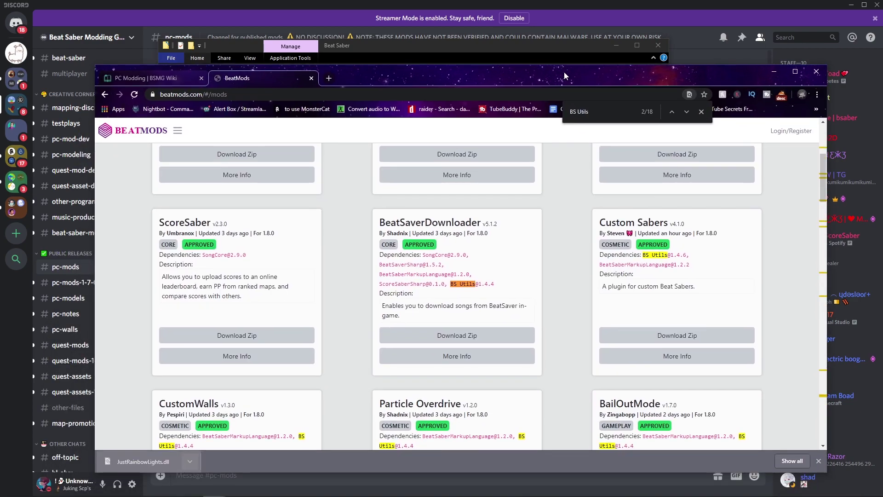
pyautogui.click(685, 111)
pyautogui.click(685, 112)
pyautogui.click(686, 111)
pyautogui.click(685, 112)
pyautogui.click(685, 112)
pyautogui.click(685, 112)
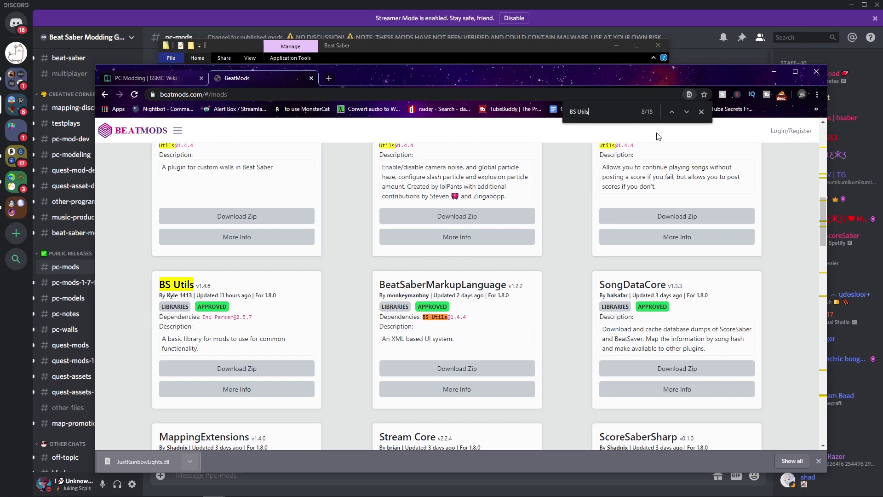
pyautogui.click(704, 112)
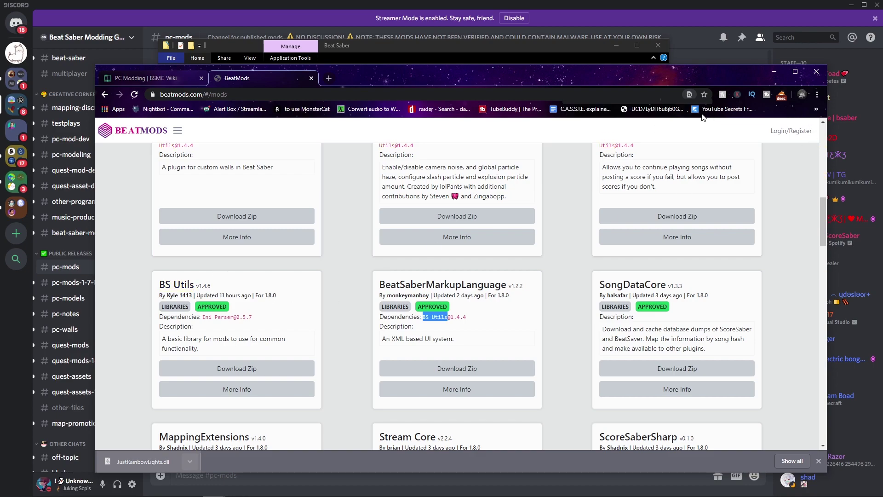
pyautogui.click(233, 370)
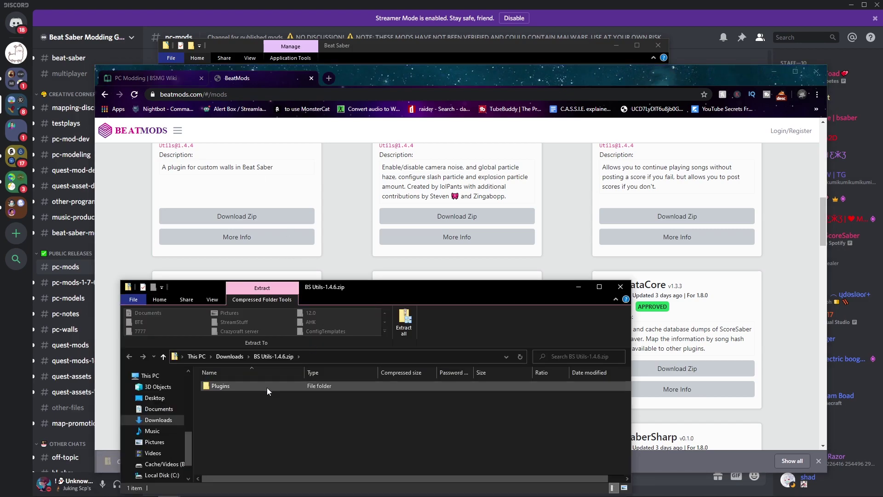
# Step: Copy BS_Utils.dll from the Plugins folder of BS Utils-1.4.6.zip into Beat Saber's Plugins folder and open that folder
pyautogui.doubleClick(267, 387)
pyautogui.click(774, 71)
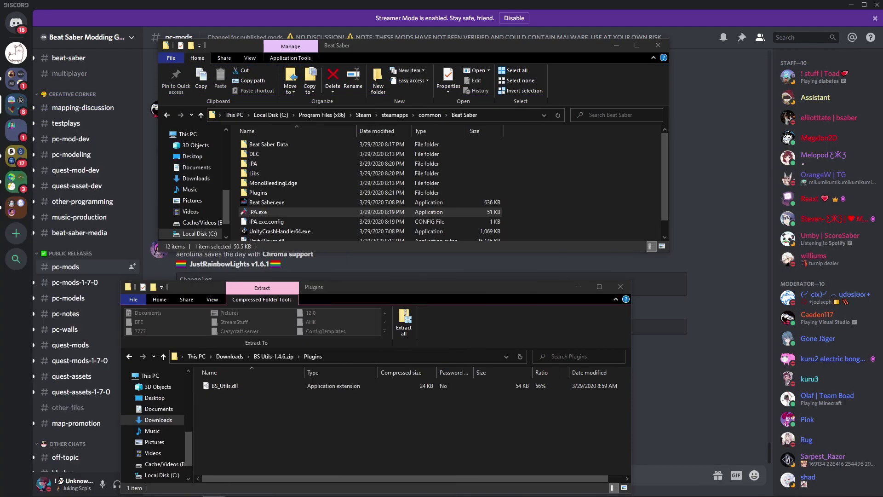
pyautogui.moveTo(236, 388); pyautogui.dragTo(277, 189)
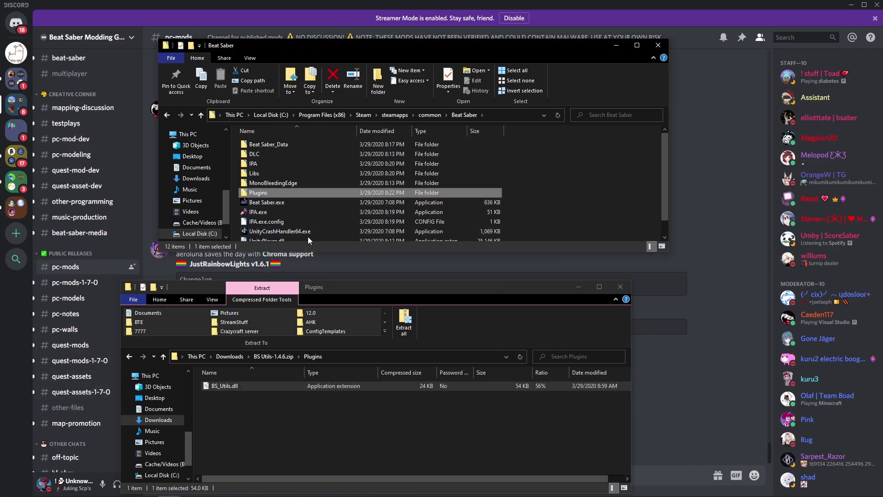
pyautogui.doubleClick(299, 190)
pyautogui.moveTo(317, 294); pyautogui.dragTo(429, 359)
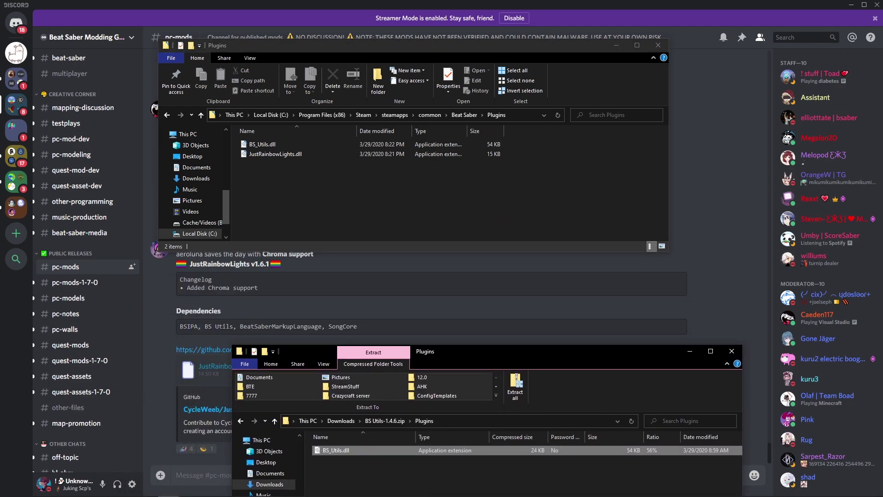
# Step: Find BeatSaberMarkupLanguage on BeatMods, download its zip and copy BSML.dll into Beat Saber's Plugins folder
pyautogui.hotkey('alt', 'Tab')
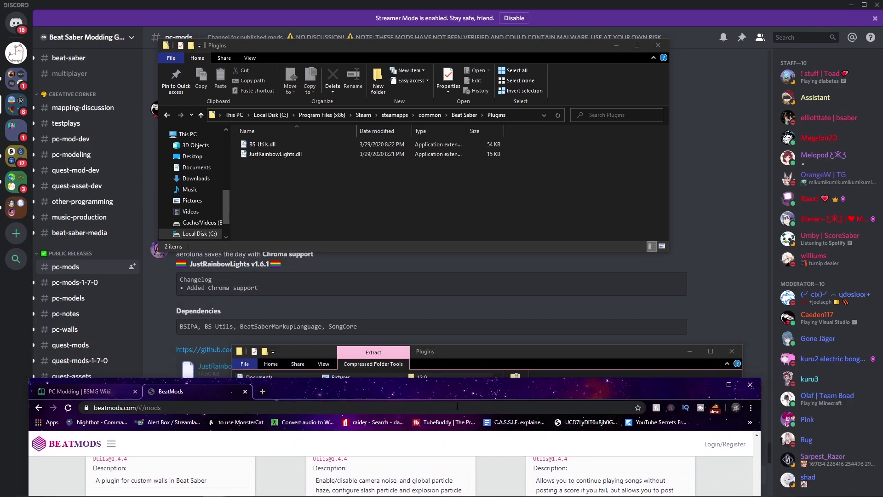
pyautogui.hotkey('ctrl', 'f')
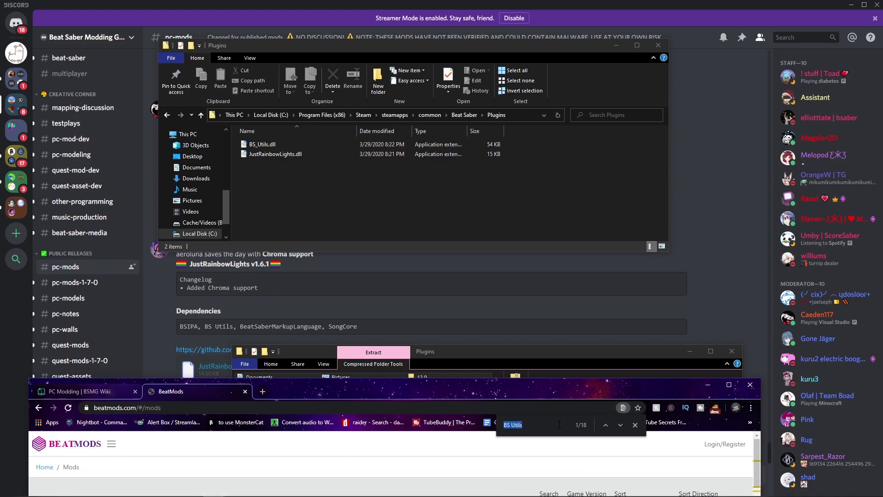
pyautogui.write('BeatSaberMarkupLanguage')
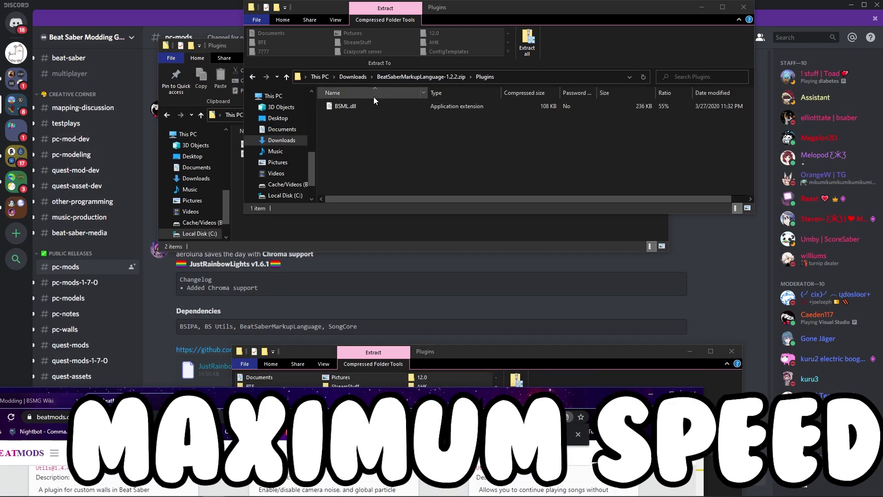
pyautogui.click(409, 92)
# Step: Search the BeatMods page for "Song", download the SongCore zip and place its open Plugins folder beside the game's
pyautogui.hotkey('ctrl', 'f')
pyautogui.write('Song')
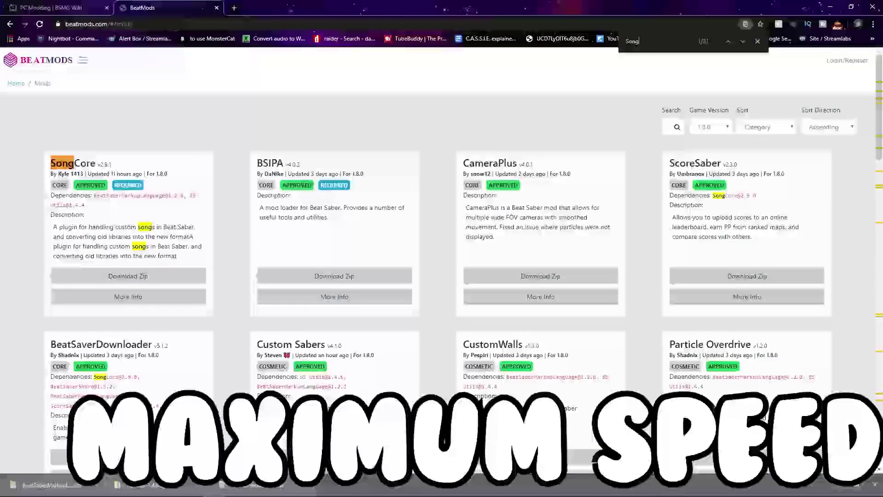
pyautogui.click(124, 380)
pyautogui.moveTo(414, 7); pyautogui.dragTo(361, 258)
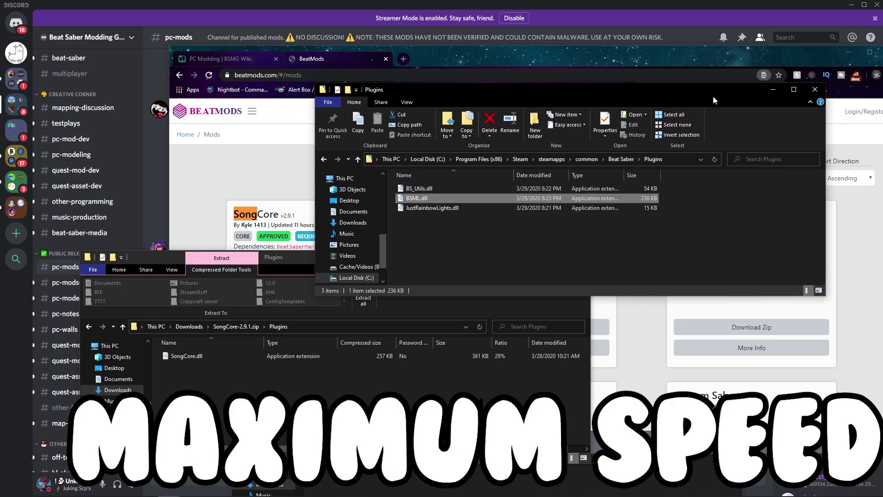
# Step: Copy SongCore.dll into Beat Saber's Plugins folder and the zip's CustomLevels content into Beat Saber_Data's CustomLevels folder
pyautogui.doubleClick(215, 360)
pyautogui.doubleClick(430, 179)
pyautogui.doubleClick(428, 180)
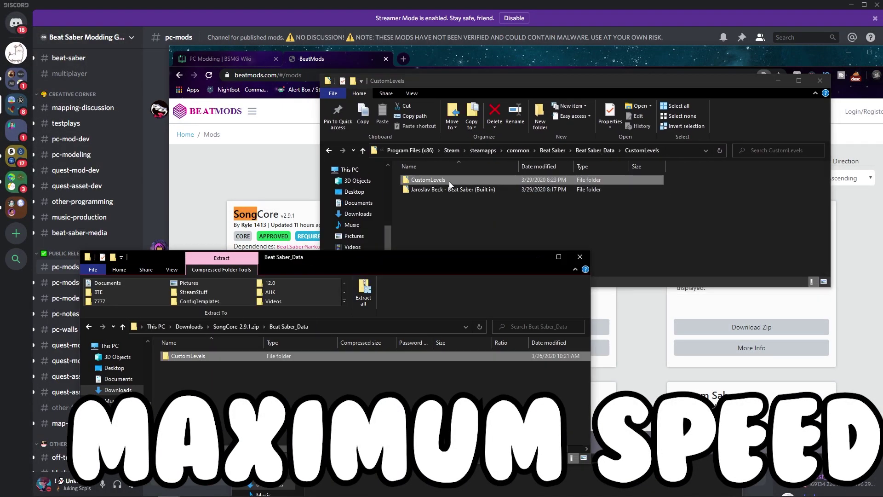
pyautogui.doubleClick(188, 355)
pyautogui.moveTo(276, 359); pyautogui.dragTo(508, 216)
# Step: Return to the main Beat Saber folder, reopen SongCore-2.9.1.zip from Downloads and extract it to a SongCore-2.9.1 folder
pyautogui.hotkey('alt', 'Up')
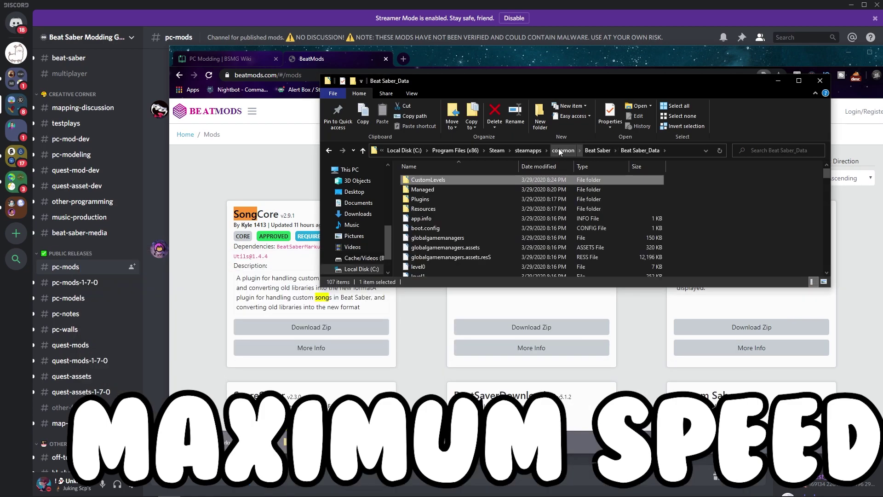
pyautogui.hotkey('alt', 'Up')
pyautogui.press('super+e')
pyautogui.doubleClick(668, 198)
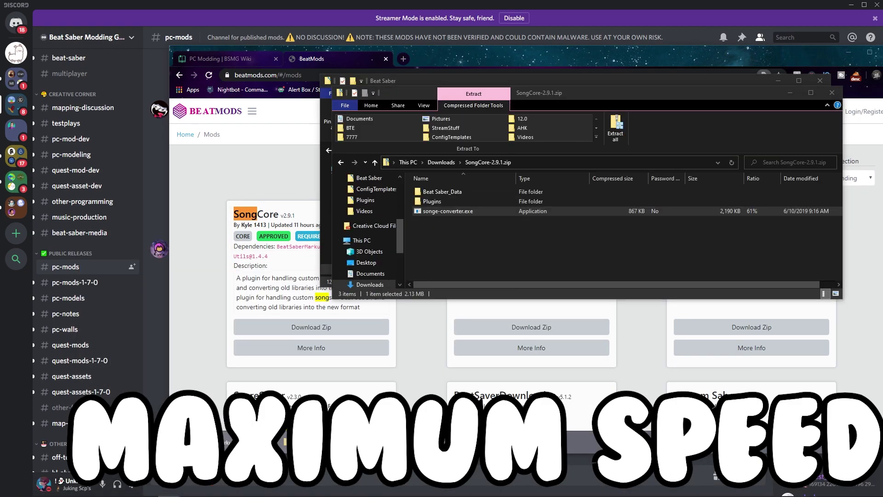
pyautogui.doubleClick(460, 223)
pyautogui.click(471, 335)
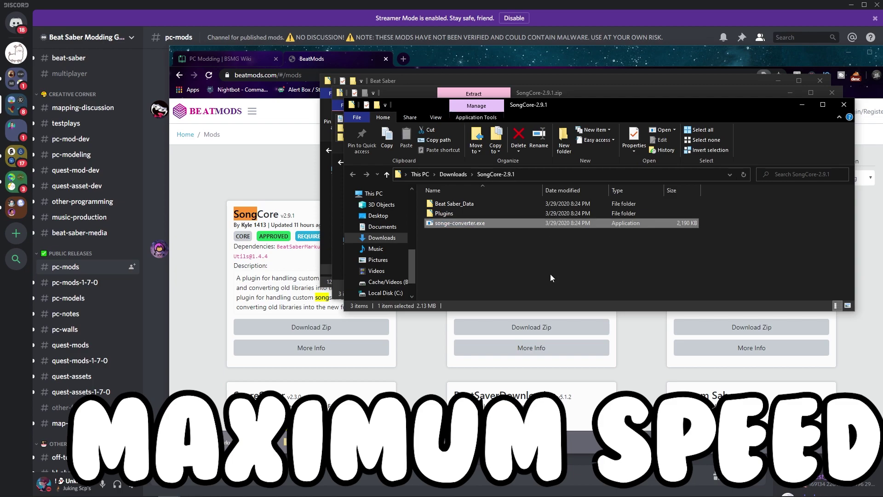
# Step: Copy songe-converter.exe from the extracted SongCore-2.9.1 folder into the main Beat Saber folder, close the SongCore windows and return to BeatMods
pyautogui.moveTo(478, 81); pyautogui.dragTo(423, 16)
pyautogui.hotkey('ctrl', 'w')
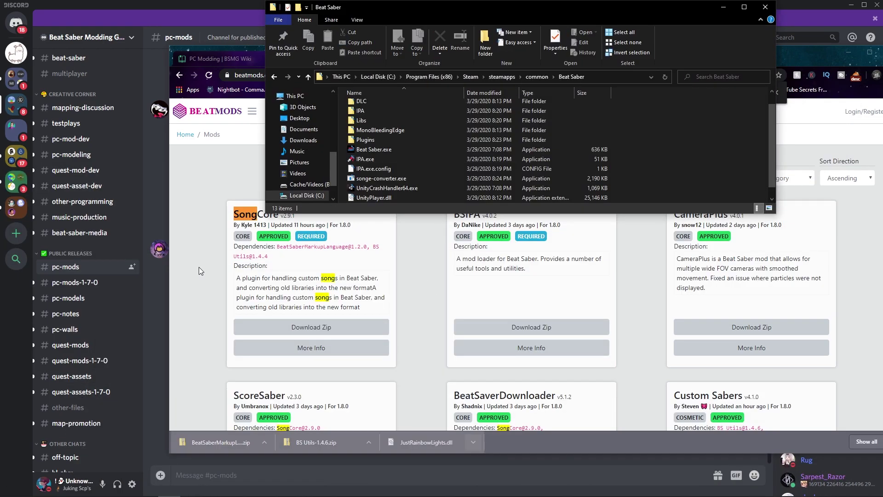
pyautogui.click(191, 275)
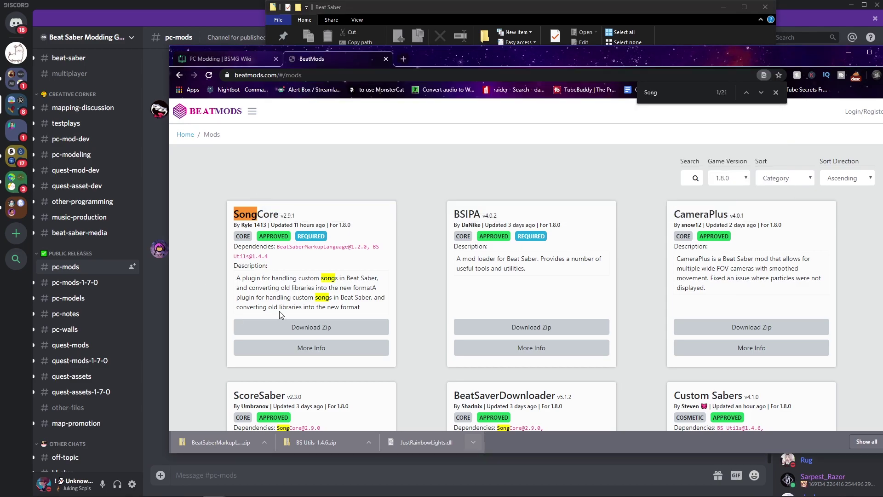
# Step: Download the Custom Sabers 4.1.0 zip from BeatMods, open it and check the contents of its CustomSabers folder
pyautogui.moveTo(544, 59); pyautogui.dragTo(501, 78)
pyautogui.scroll(-3, 427, 214)
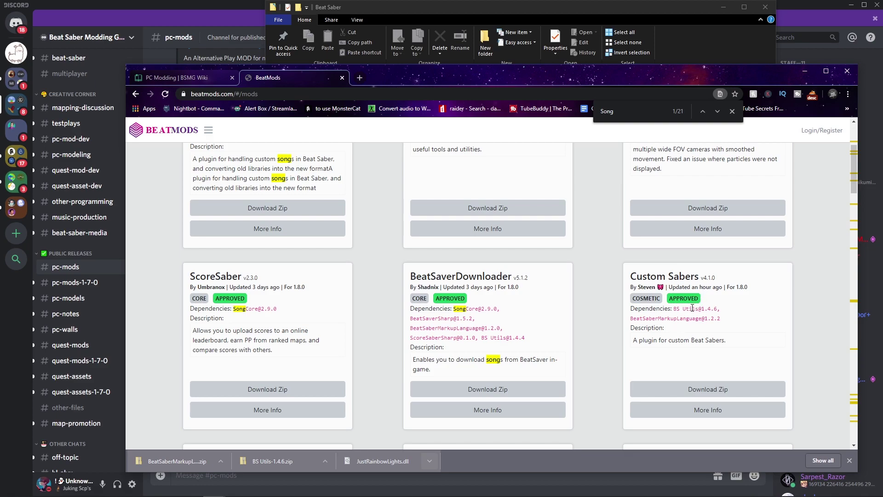
pyautogui.click(669, 391)
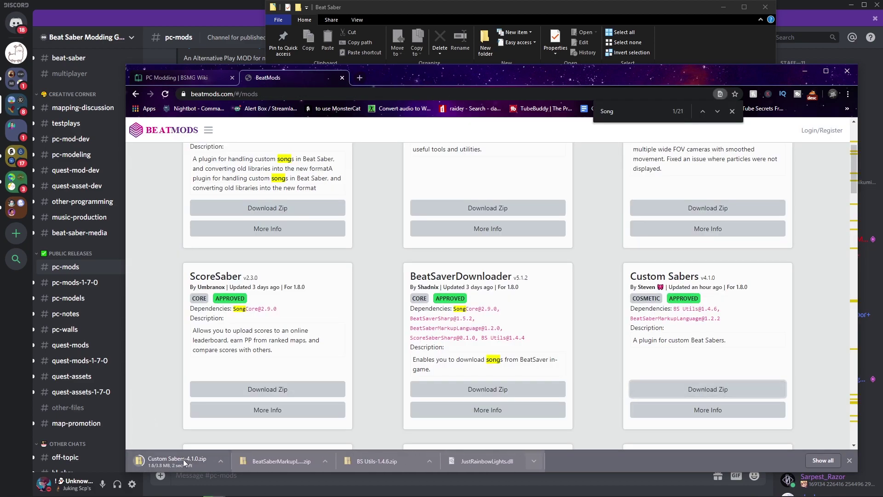
pyautogui.click(178, 462)
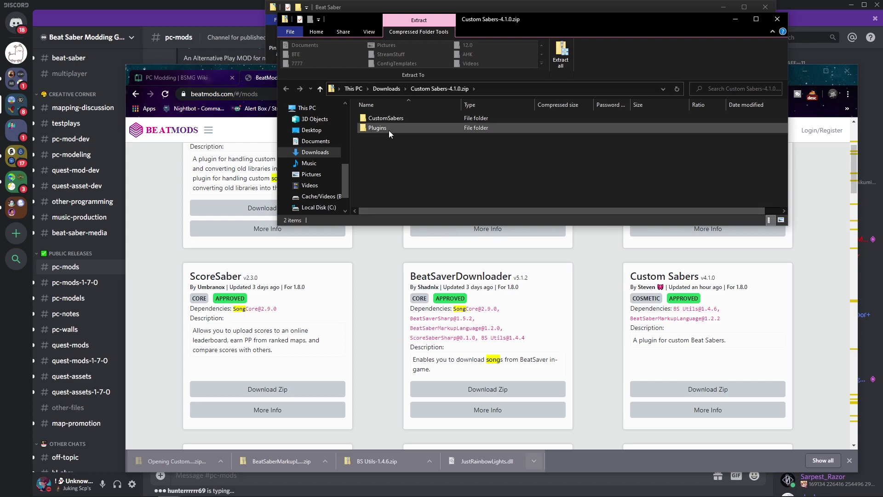
pyautogui.doubleClick(395, 118)
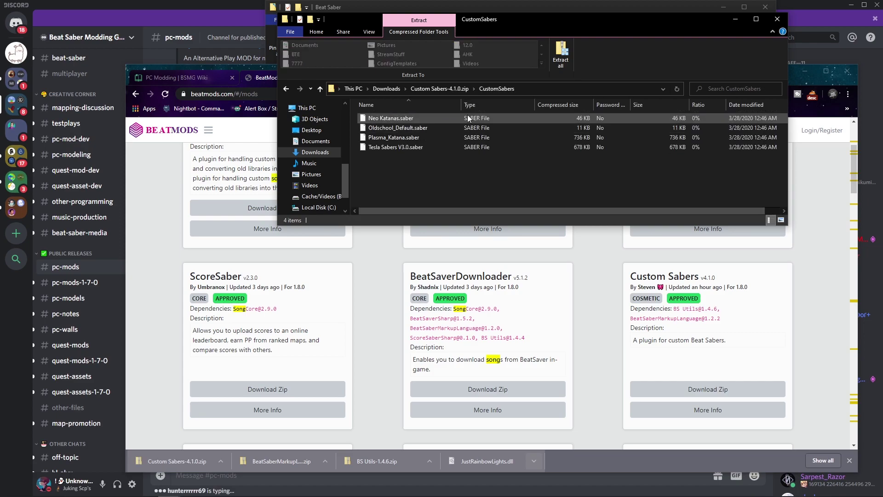
pyautogui.click(446, 91)
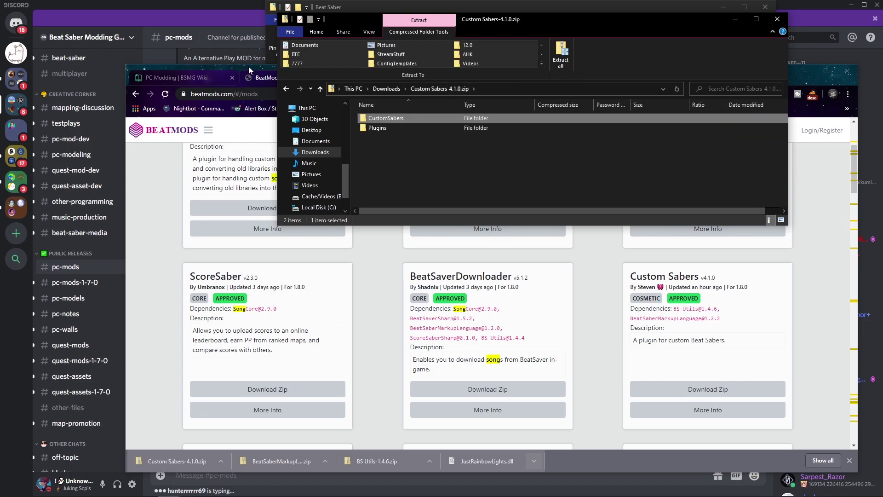
# Step: Arrange the zip window beside the game folder and copy the CustomSabers folder into the main Beat Saber folder
pyautogui.moveTo(247, 66); pyautogui.dragTo(152, 256)
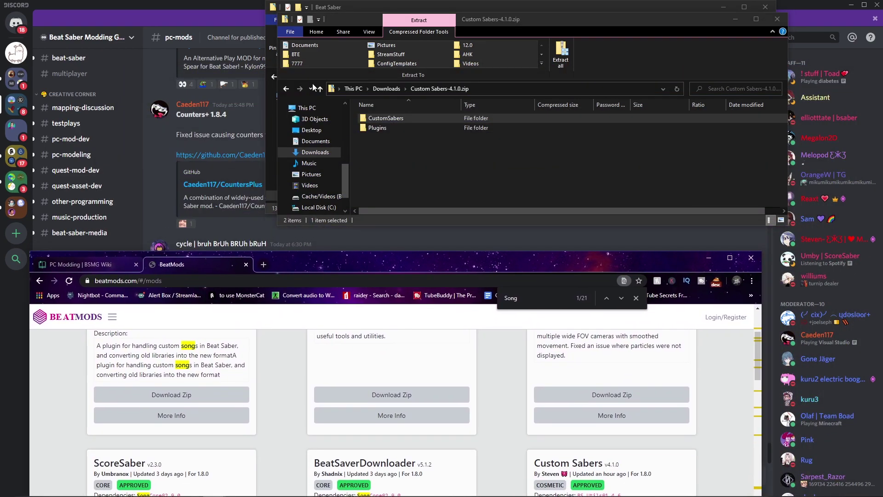
pyautogui.moveTo(575, 24); pyautogui.dragTo(199, 226)
pyautogui.moveTo(106, 319); pyautogui.dragTo(736, 150)
# Step: Copy CustomSaber.dll from the Plugins folder of the Custom Sabers zip into Beat Saber's Plugins folder
pyautogui.doubleClick(381, 152)
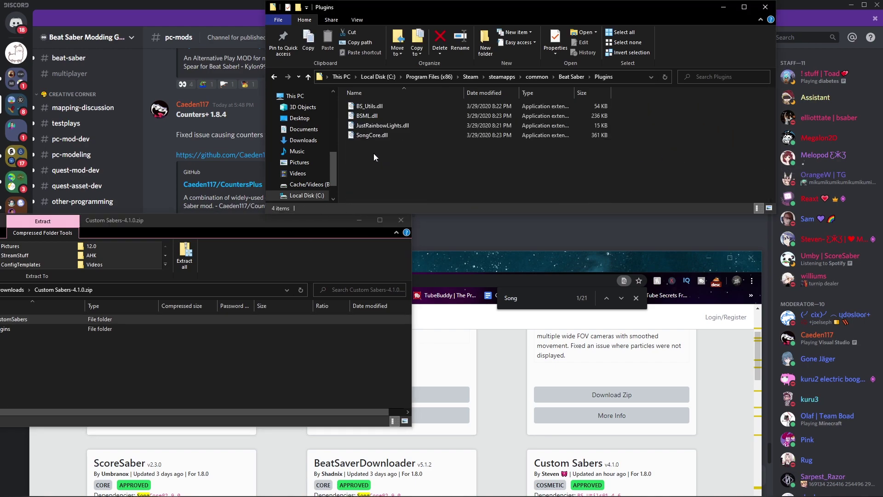
pyautogui.click(151, 329)
pyautogui.moveTo(169, 217); pyautogui.dragTo(238, 213)
pyautogui.doubleClick(150, 330)
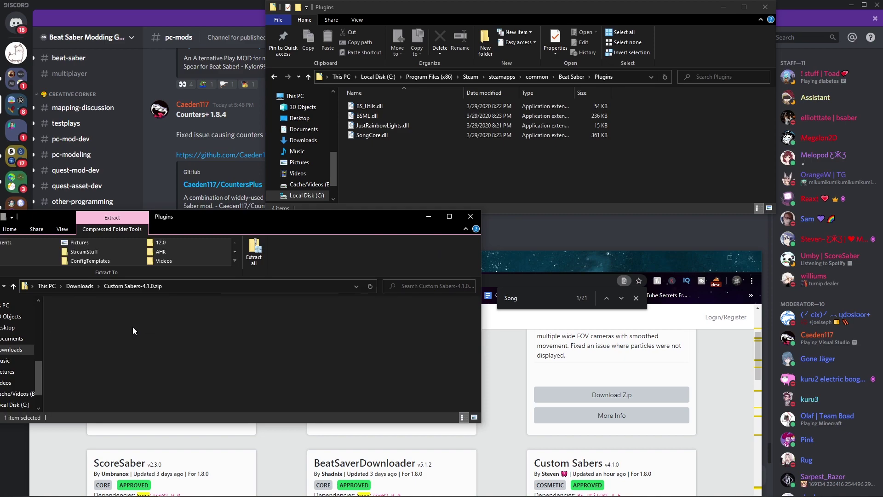
pyautogui.click(123, 316)
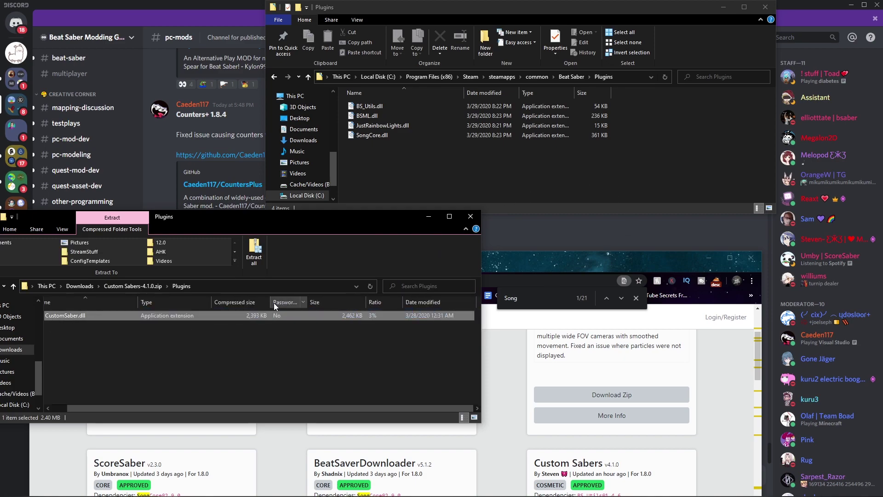
pyautogui.moveTo(258, 314); pyautogui.dragTo(534, 162)
pyautogui.moveTo(359, 233); pyautogui.dragTo(294, 220)
pyautogui.click(410, 169)
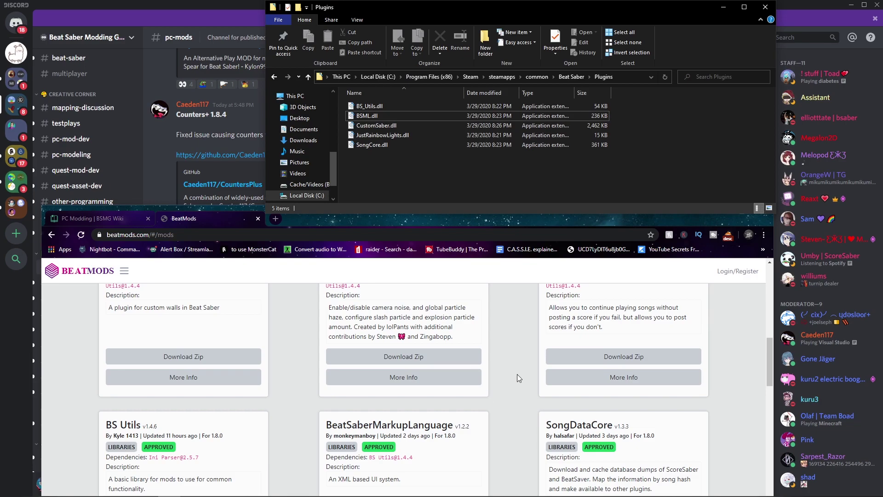
# Step: Find CameraPlus on BeatMods, download its zip and place the opened archive beside the game's Plugins folder
pyautogui.scroll(10, 520, 354)
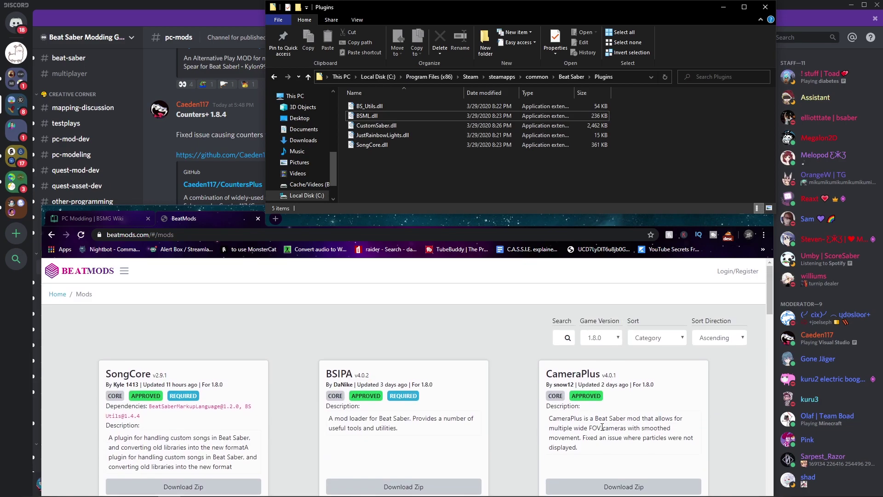
pyautogui.scroll(-2, 600, 427)
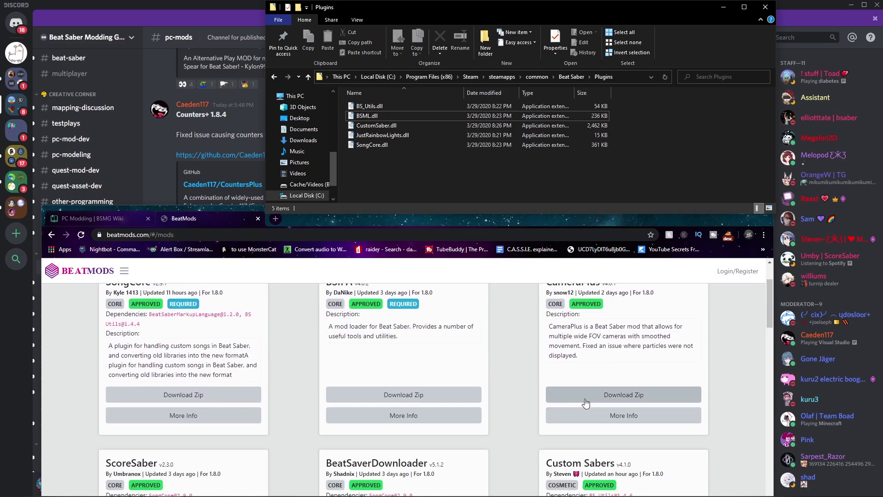
pyautogui.click(586, 396)
pyautogui.moveTo(307, 212); pyautogui.dragTo(322, 85)
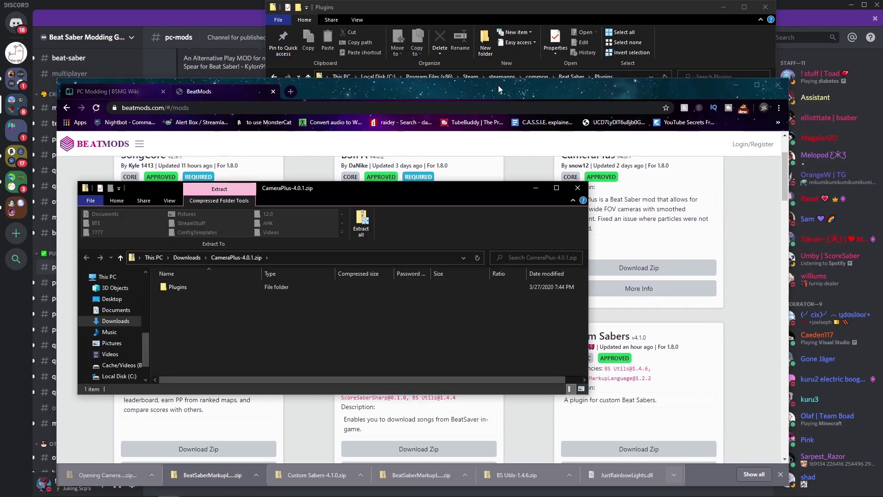
pyautogui.moveTo(497, 86); pyautogui.dragTo(425, 408)
# Step: Copy CameraPlus.dll from the zip's Plugins folder into Beat Saber's Plugins folder and close the archive window
pyautogui.doubleClick(266, 286)
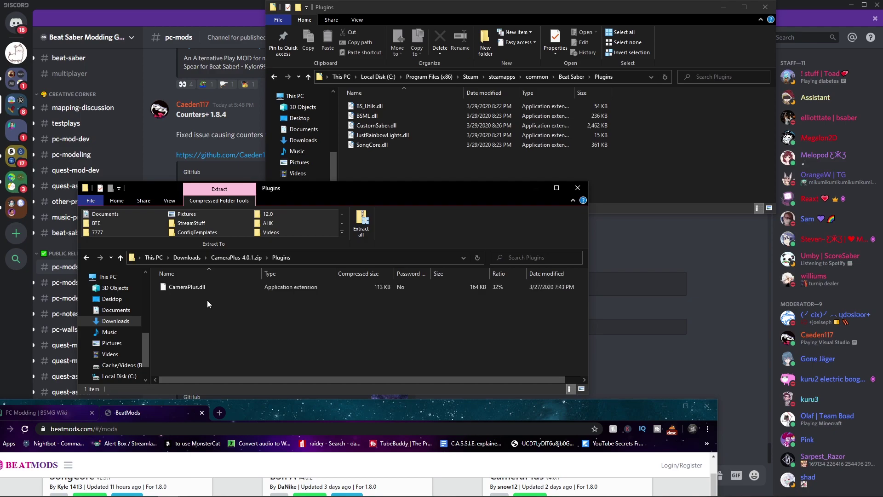
pyautogui.click(210, 286)
pyautogui.moveTo(211, 286); pyautogui.dragTo(476, 170)
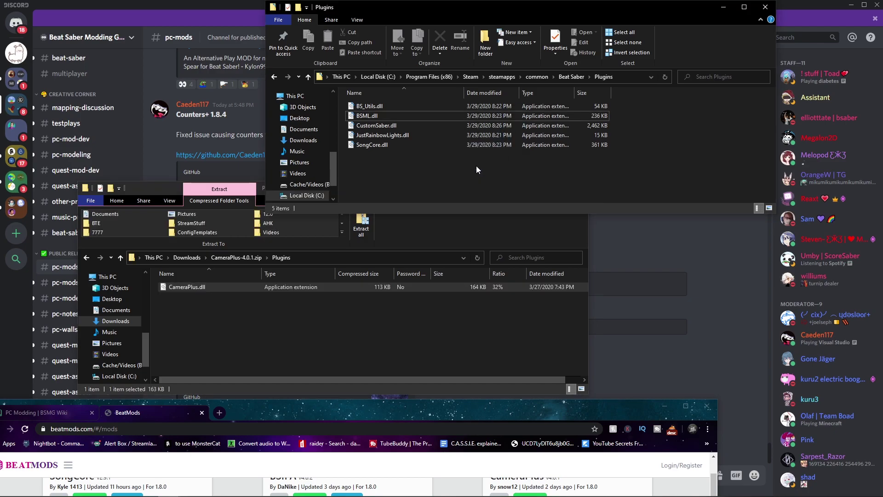
pyautogui.click(459, 325)
pyautogui.click(577, 187)
# Step: Bring the browser back into view and close the BeatMods and BSMG Wiki pages
pyautogui.moveTo(436, 407); pyautogui.dragTo(412, 70)
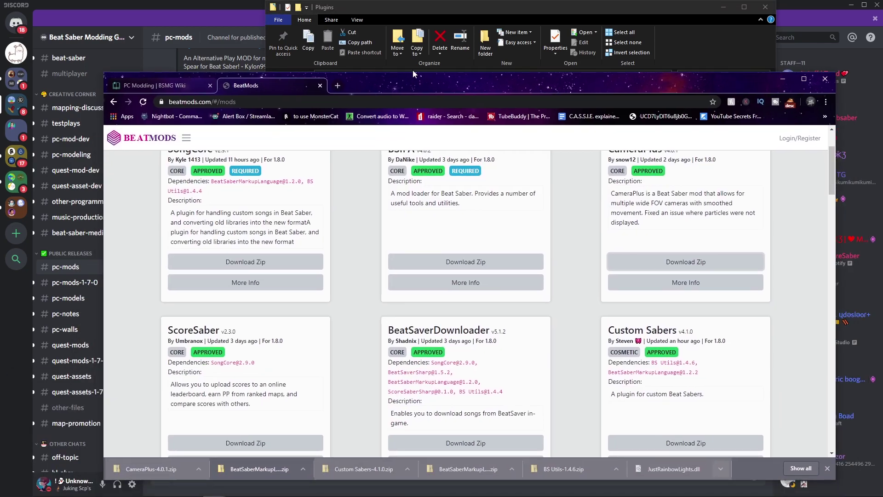
pyautogui.click(320, 86)
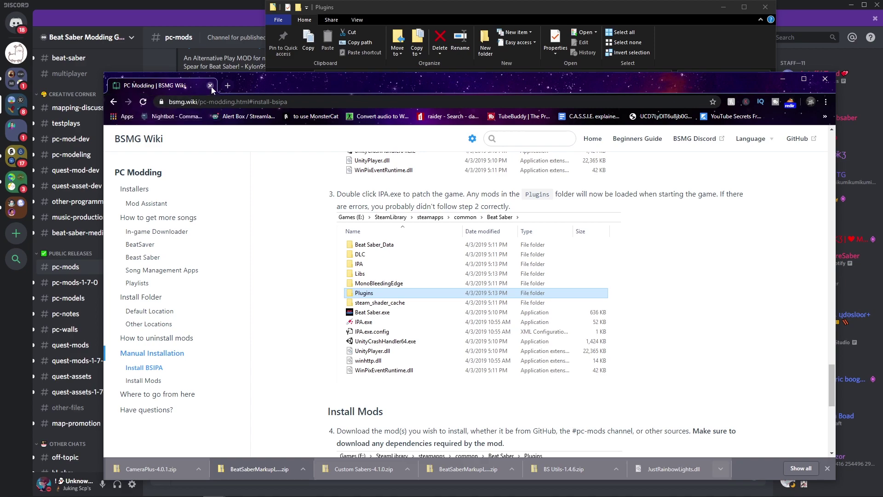
pyautogui.click(210, 86)
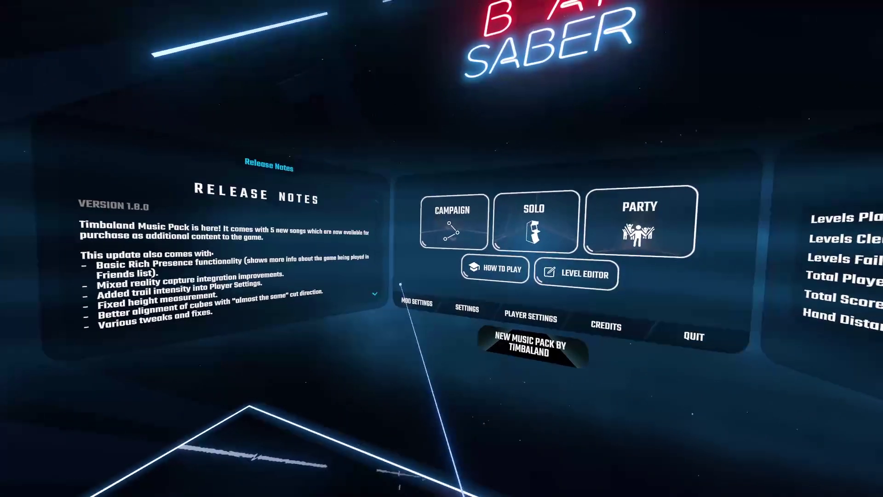
# Step: Switch to Beat Saber and open the Custom Sabers list from the main menu's mods
pyautogui.click(421, 314)
pyautogui.click(460, 254)
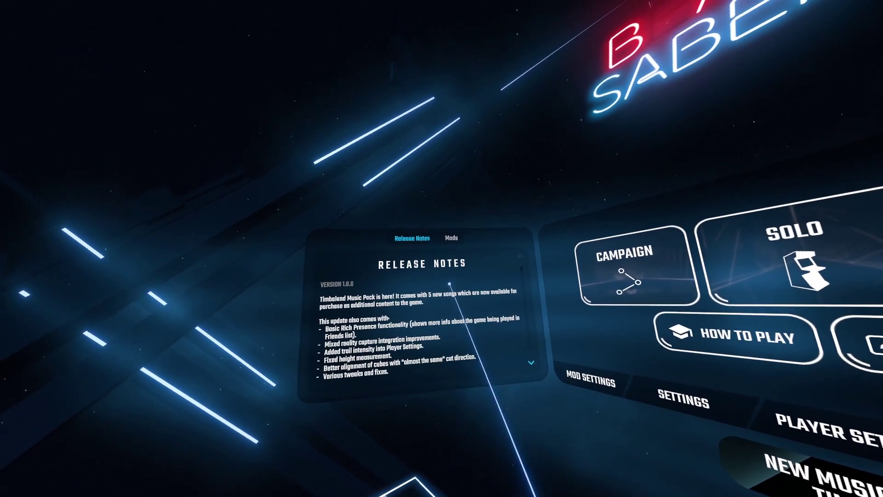
pyautogui.click(446, 260)
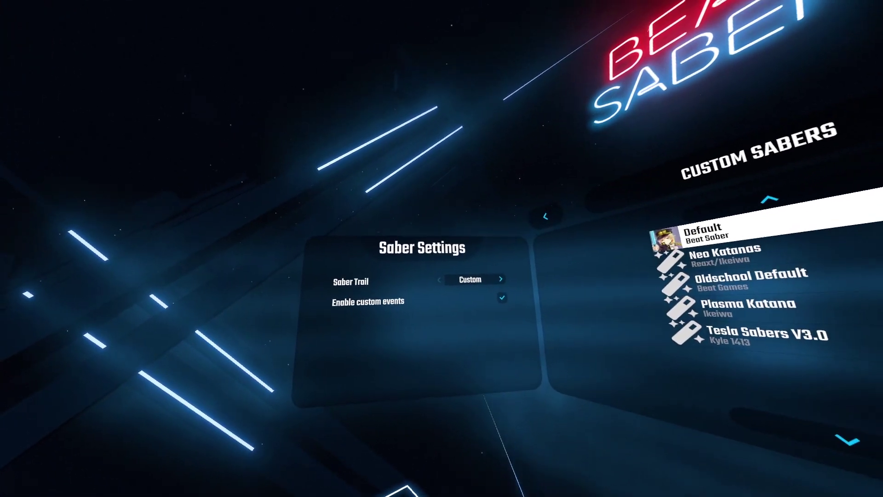
# Step: Select the Neo Katanas saber, view its preview, and leave the saber list for the Solo song selection
pyautogui.click(517, 240)
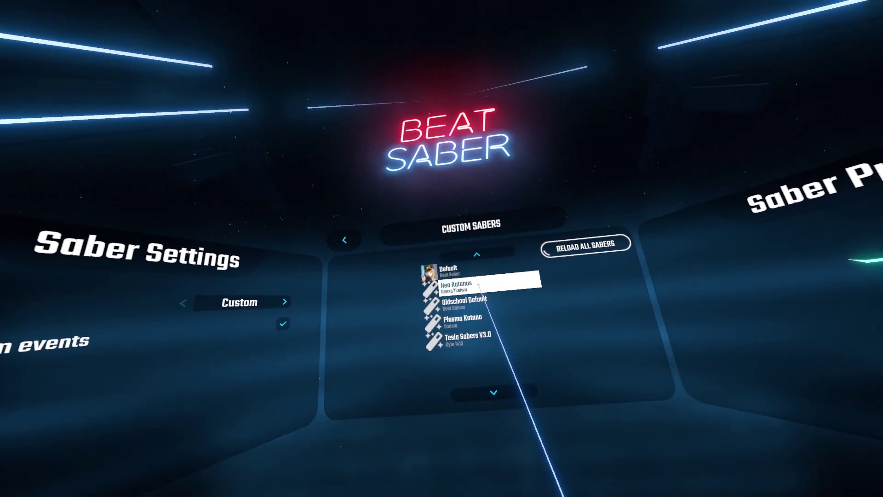
pyautogui.click(462, 270)
pyautogui.click(483, 308)
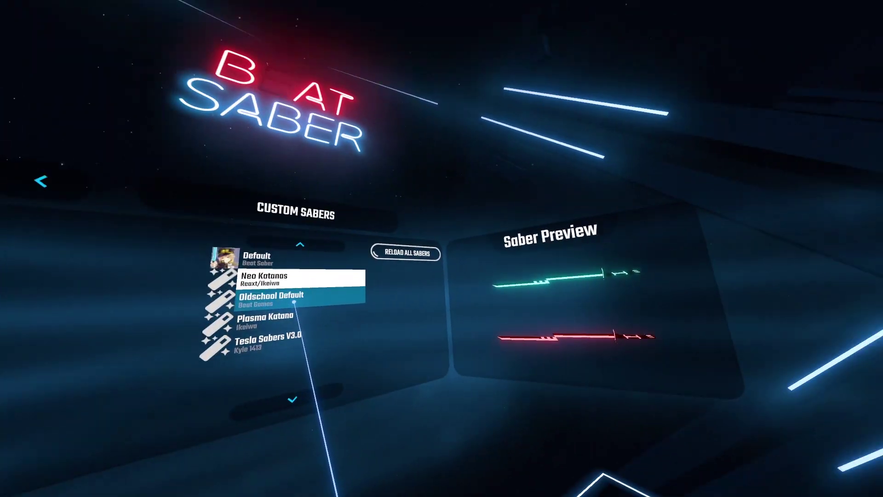
pyautogui.click(478, 292)
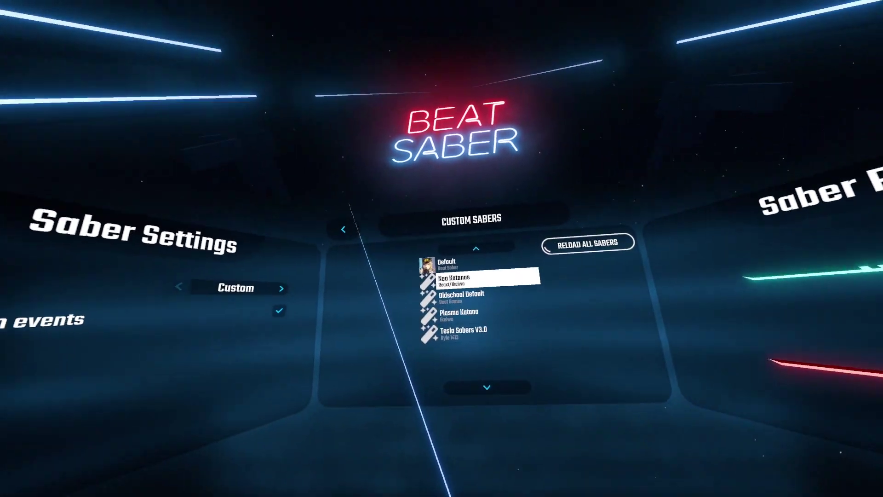
pyautogui.click(494, 276)
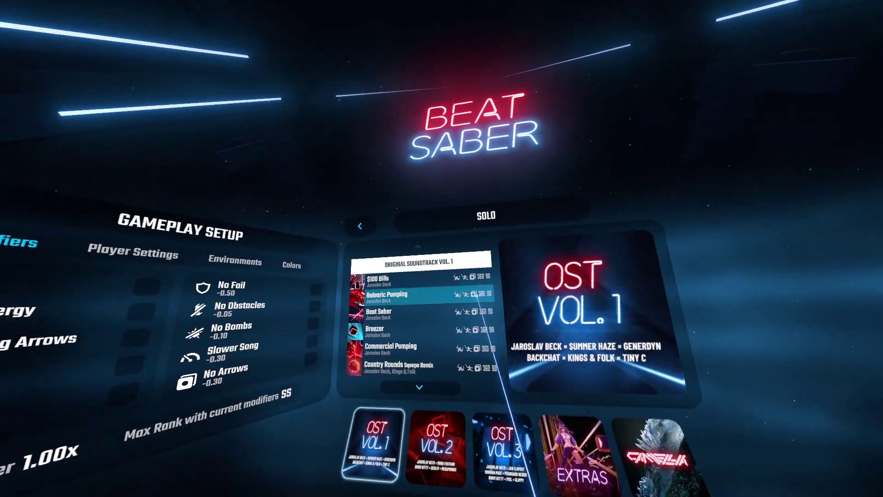